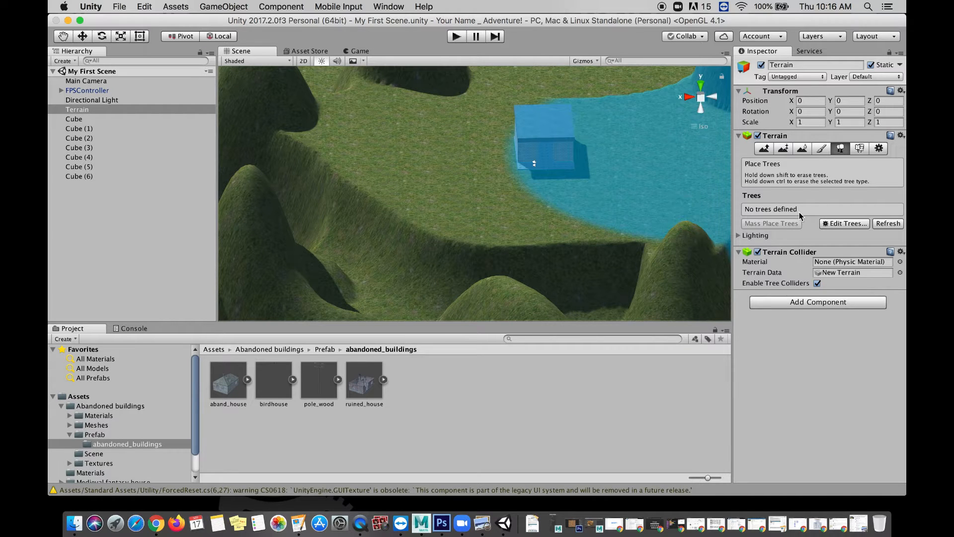
Add the Conifer_Desktop prefab as a paintable tree type on the terrain.
left_click(848, 224)
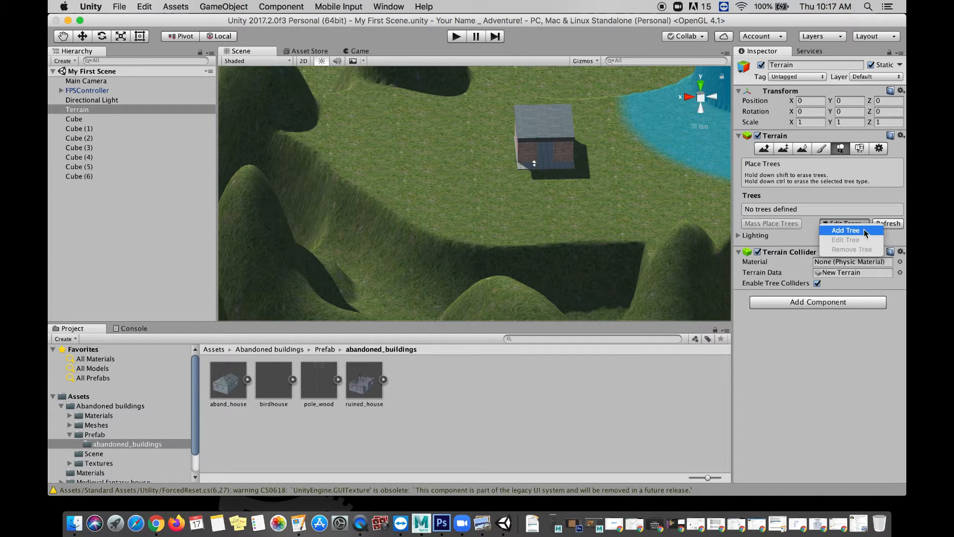
left_click(866, 230)
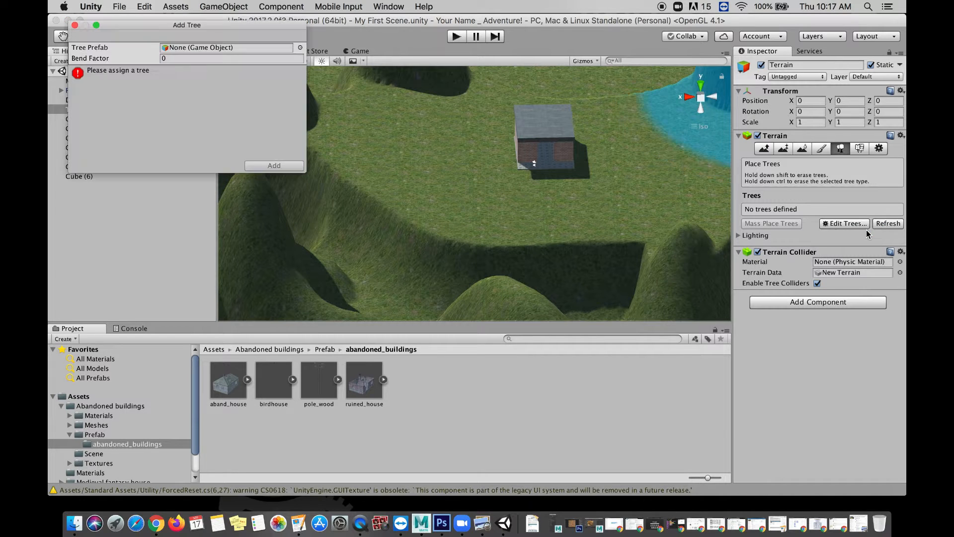
mouse_move(254, 31)
left_mouse_down()
mouse_move(270, 36)
mouse_move(257, 42)
left_mouse_up()
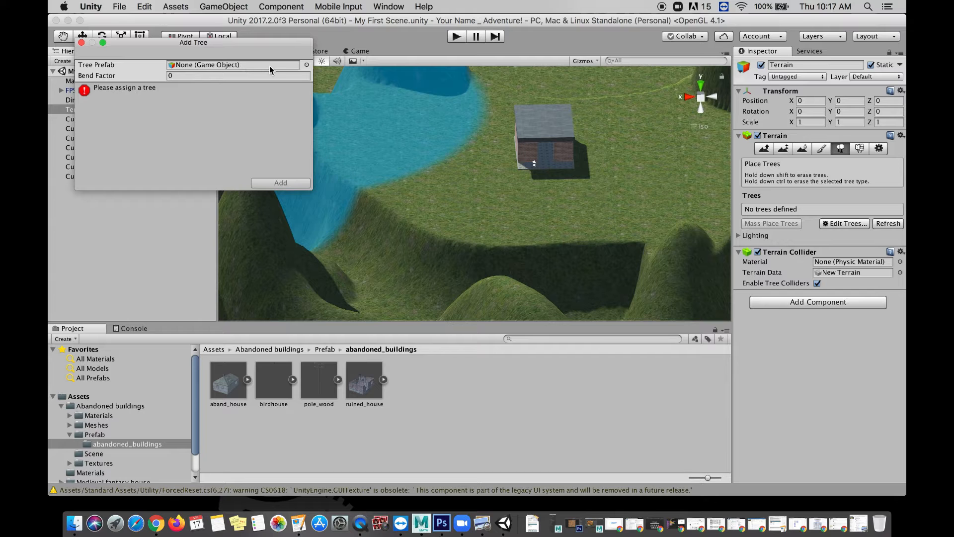
left_click(306, 65)
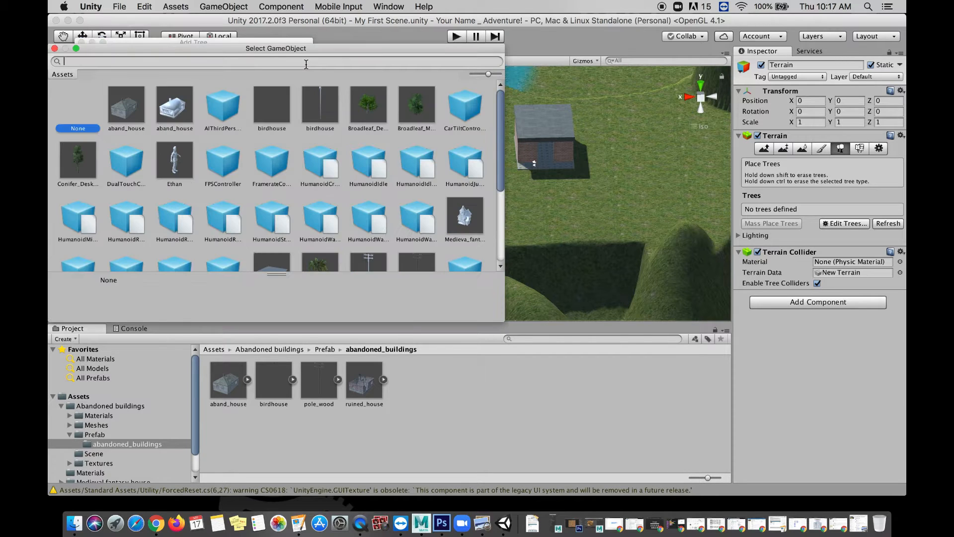
left_click(370, 107)
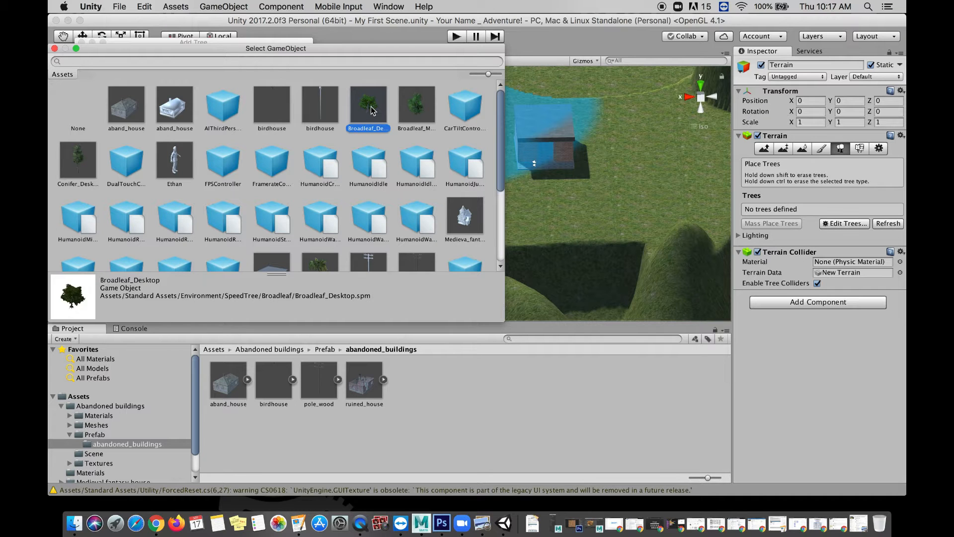
key("Right")
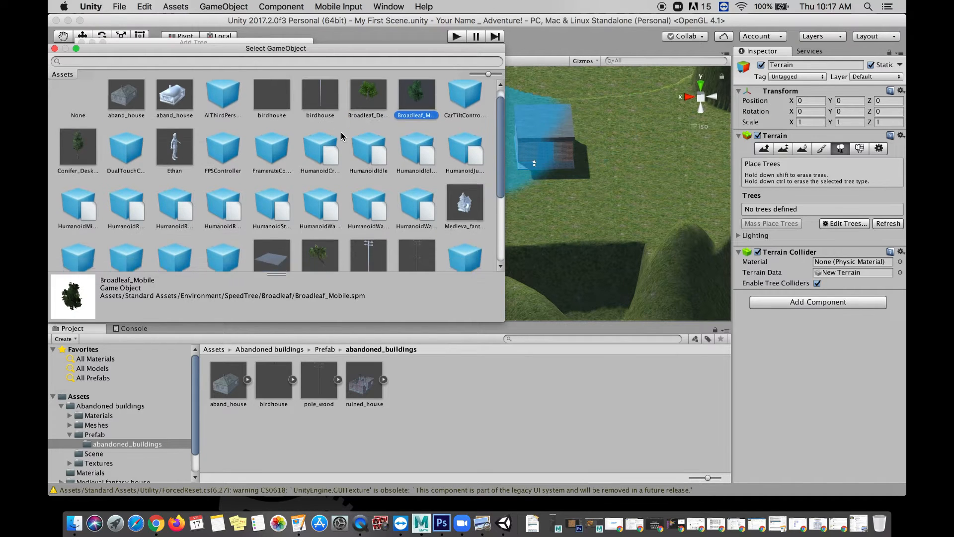
left_click(375, 110)
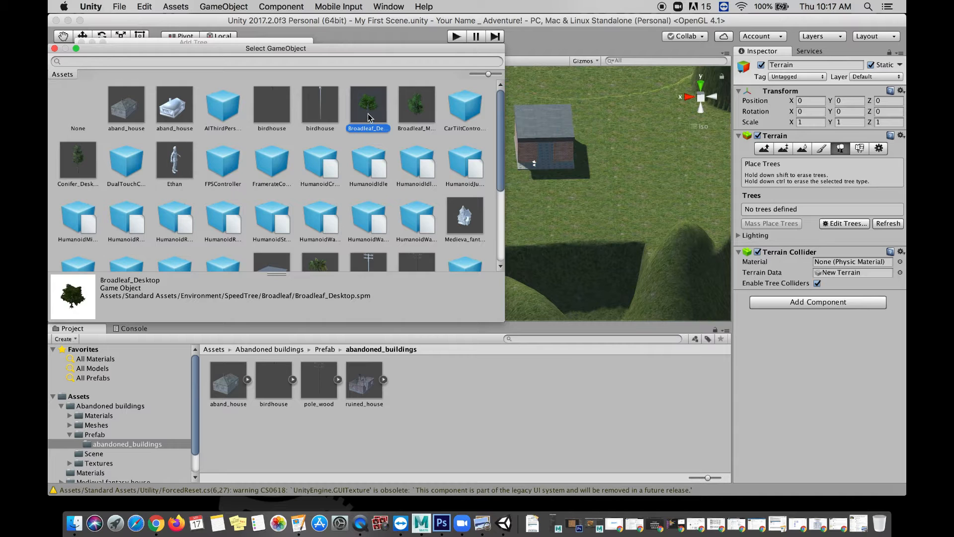
left_click(82, 165)
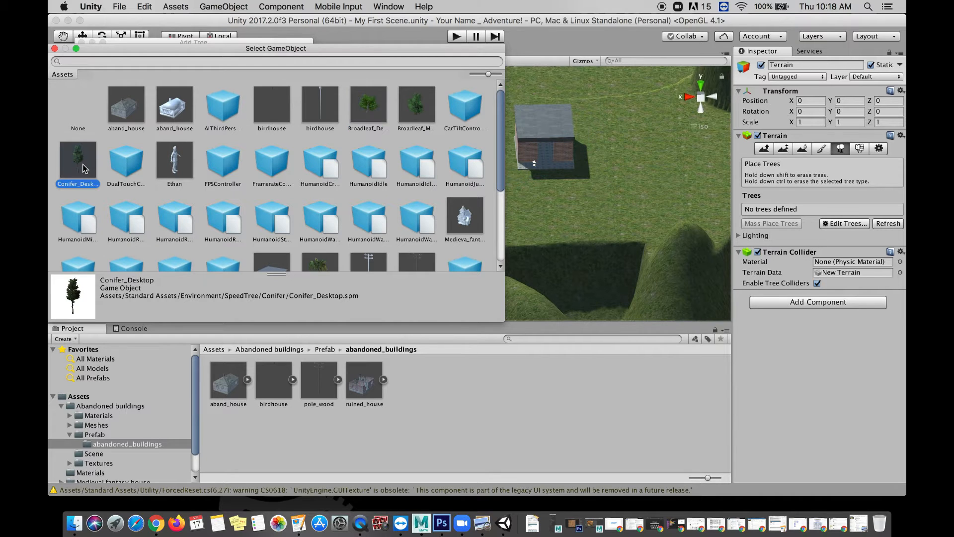
scroll(199, 168, "down", 3)
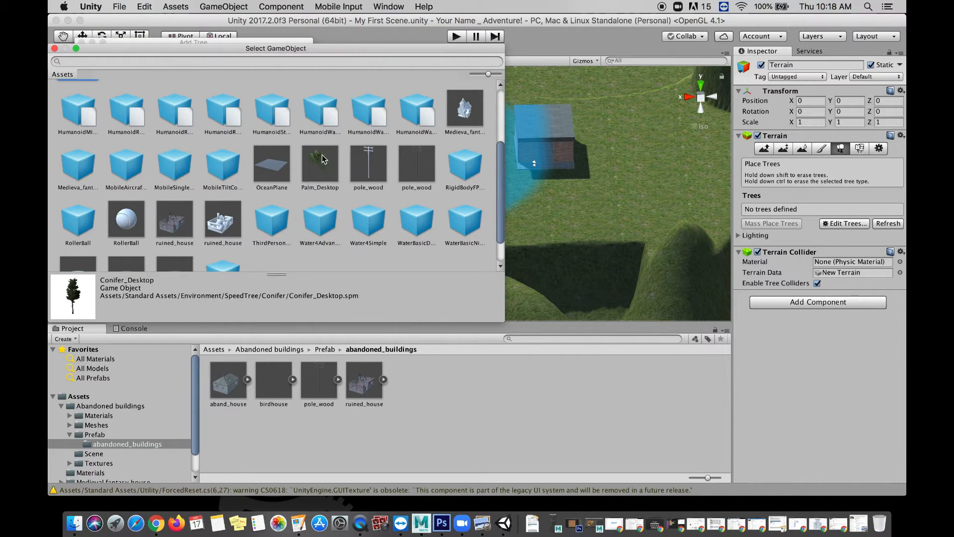
scroll(328, 169, "up", 3)
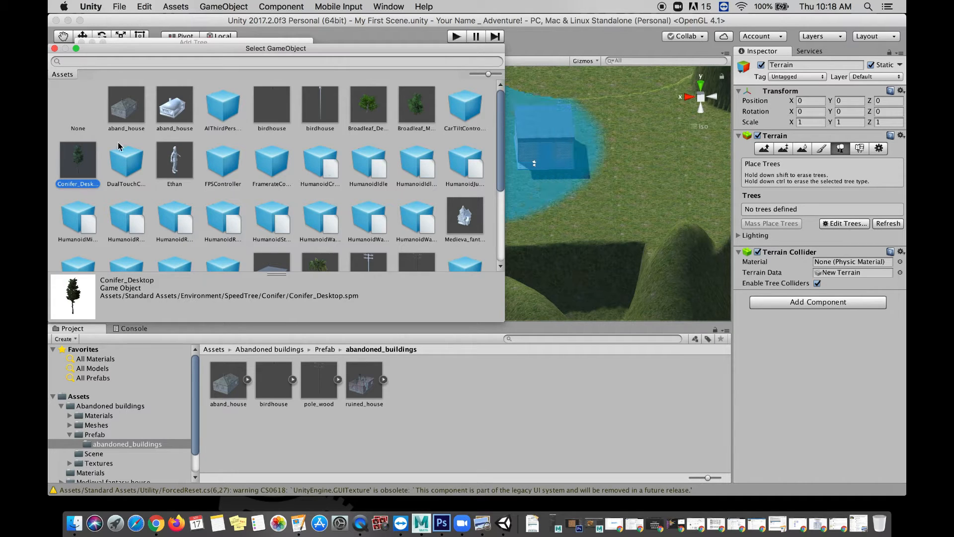
double_click(77, 164)
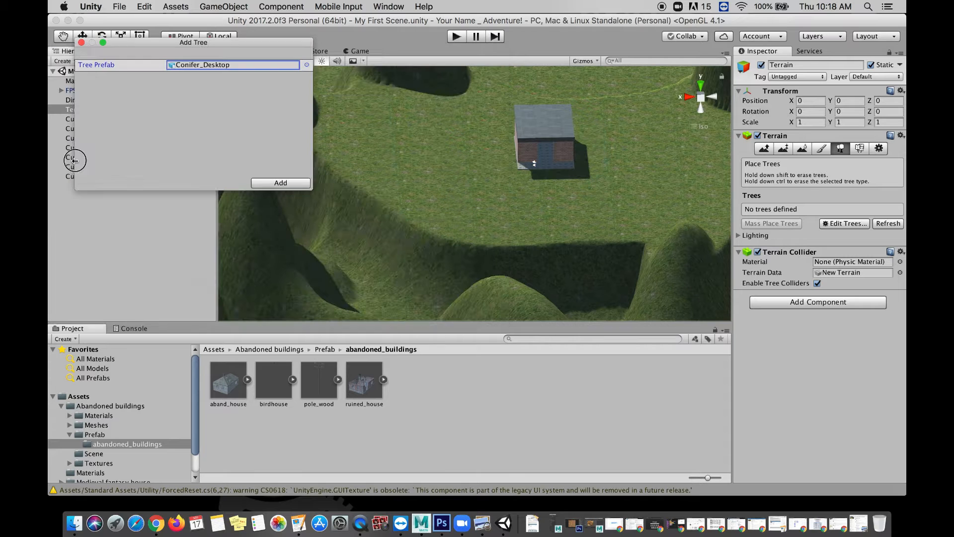
left_click(273, 184)
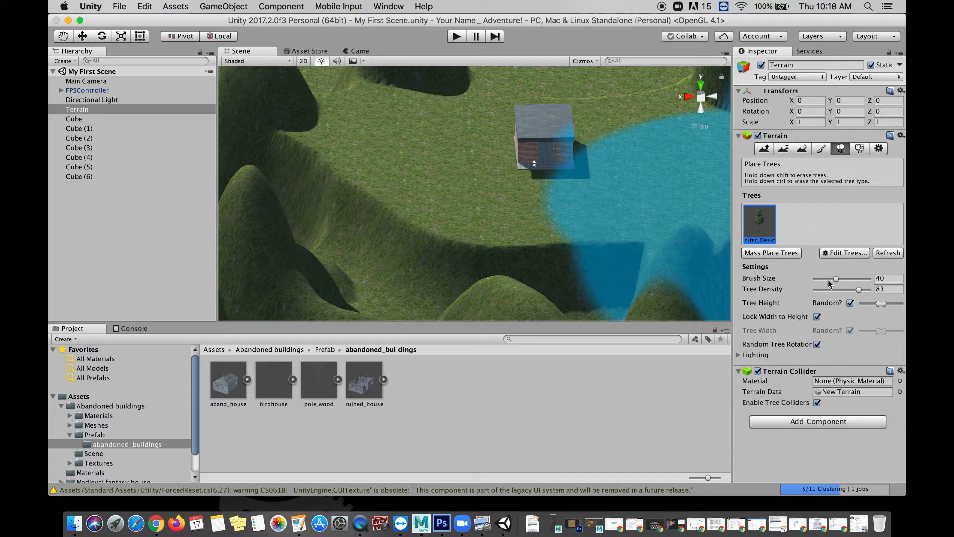
Paint a dense patch of conifers on the flat ground behind the house, and erase the whole patch.
scroll(630, 158, "up", 3)
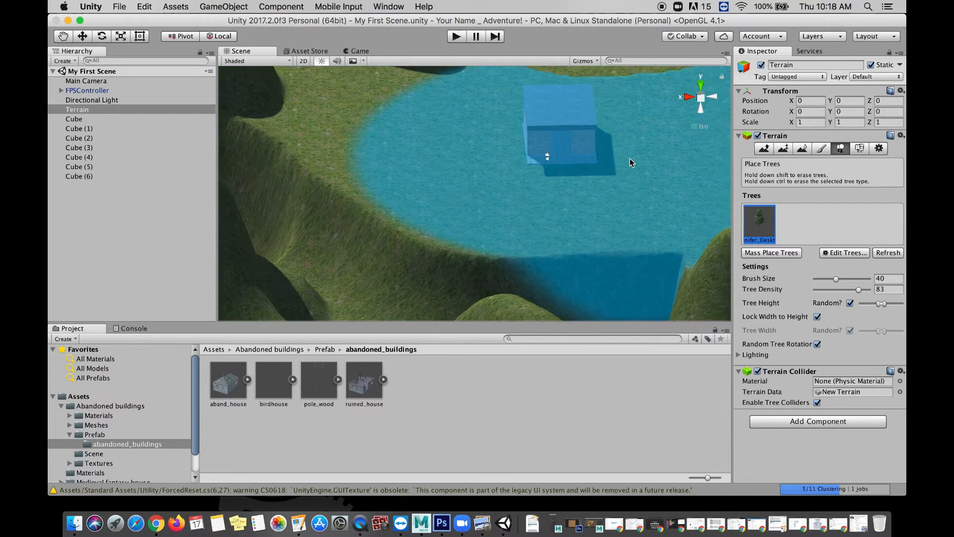
scroll(630, 158, "down", 10)
scroll(630, 158, "down", 5)
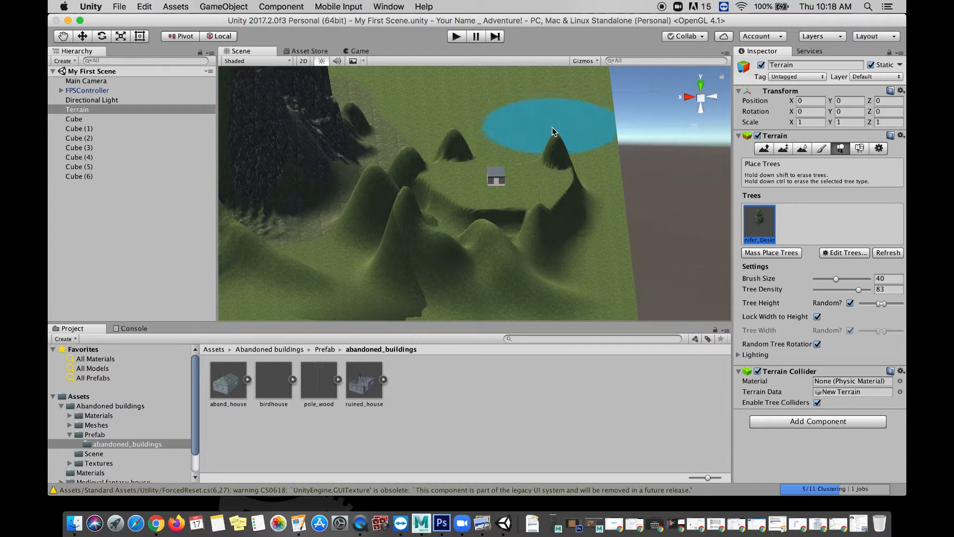
mouse_move(565, 119)
left_mouse_down()
mouse_move(501, 108)
mouse_move(428, 118)
mouse_move(475, 110)
left_mouse_up()
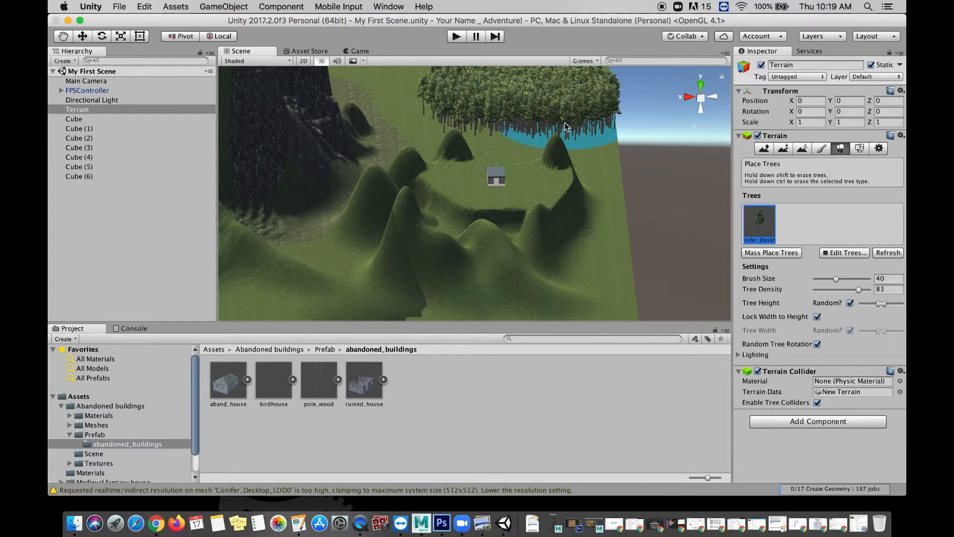
mouse_move(587, 130)
left_mouse_down("shift")
mouse_move(544, 90)
mouse_move(491, 103)
mouse_move(511, 111)
mouse_move(481, 133)
mouse_move(449, 108)
left_mouse_up("shift")
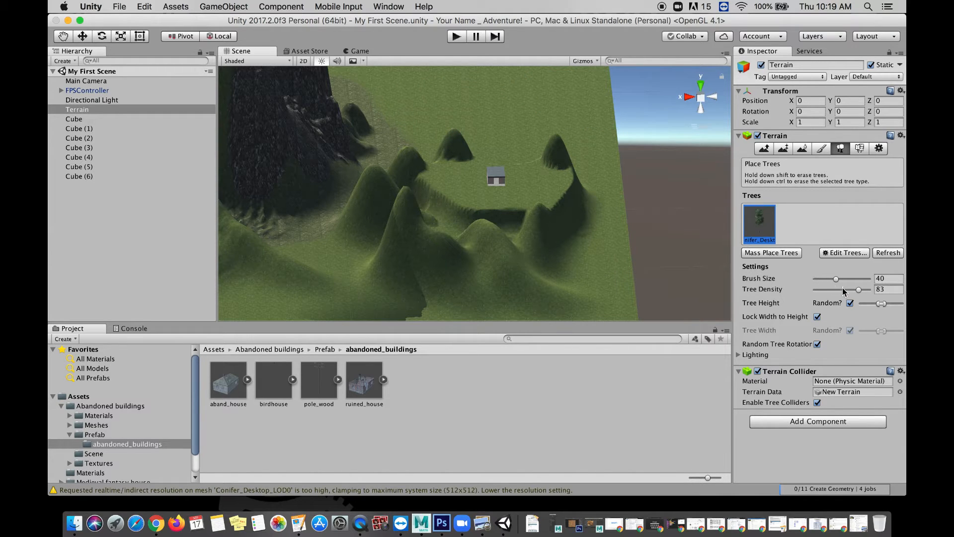
Set the tree density to 15 and paint scattered conifers behind the house and around the hill beside it.
left_click_drag(858, 290, 818, 291)
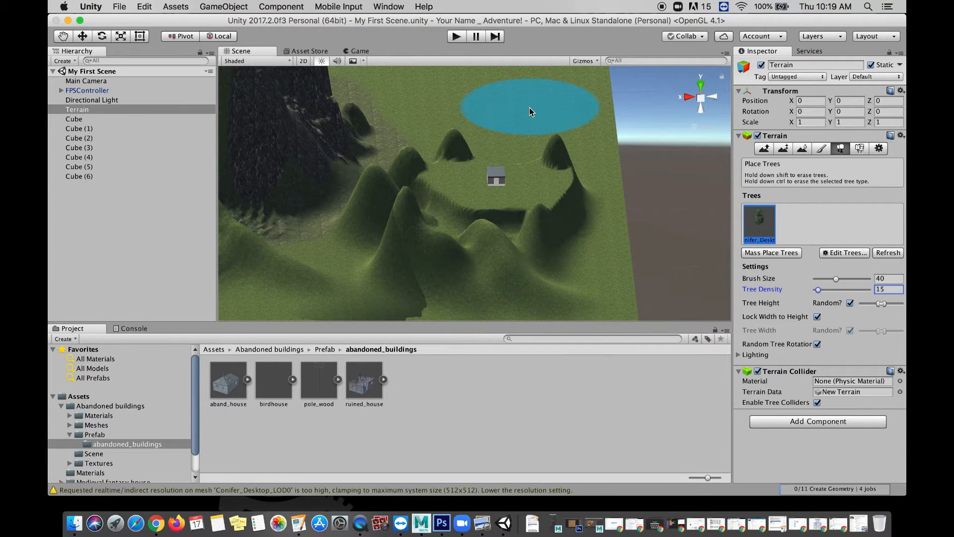
mouse_move(545, 115)
left_mouse_down()
mouse_move(562, 105)
mouse_move(439, 101)
mouse_move(571, 142)
mouse_move(437, 118)
mouse_move(552, 115)
left_mouse_up()
scroll(552, 115, "down", 5)
scroll(551, 116, "down", 1)
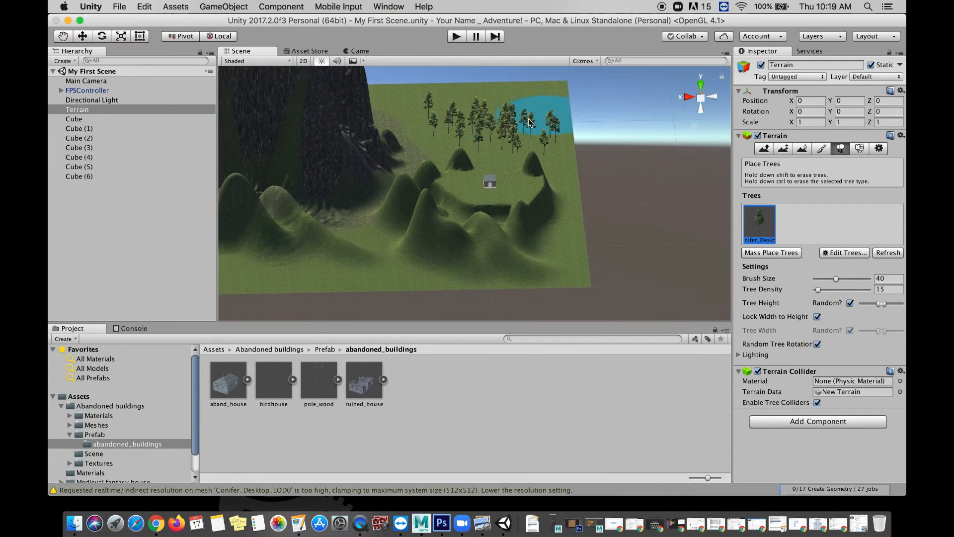
mouse_move(520, 115)
left_mouse_down()
mouse_move(517, 91)
mouse_move(467, 102)
mouse_move(454, 136)
left_mouse_up()
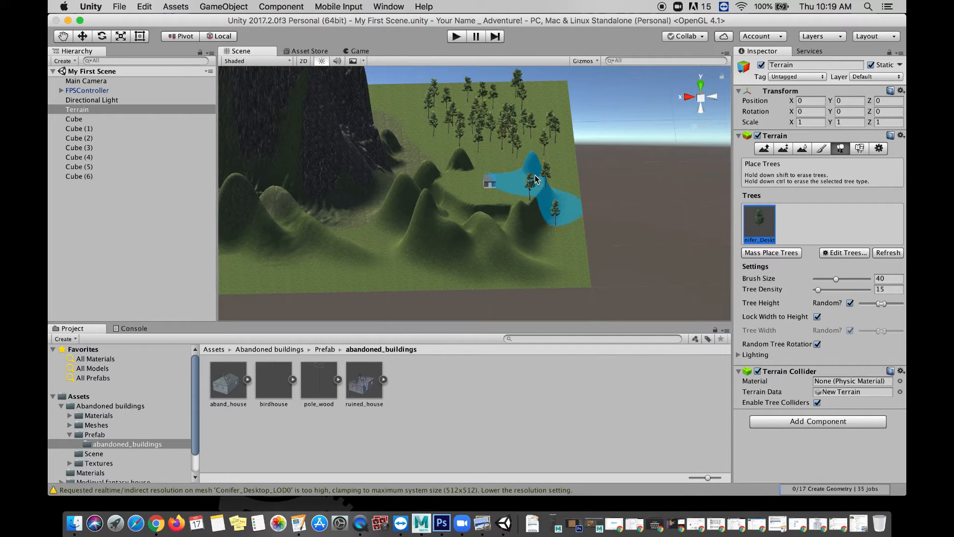
left_click(535, 176)
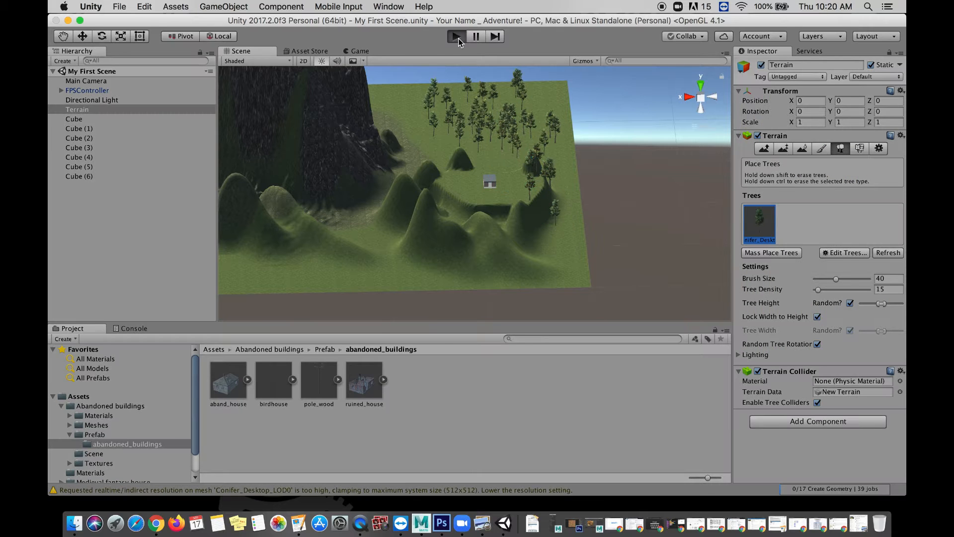
Play the scene and walk among the painted conifers to examine the trunks and how the trees sit on the hill.
left_click(456, 36)
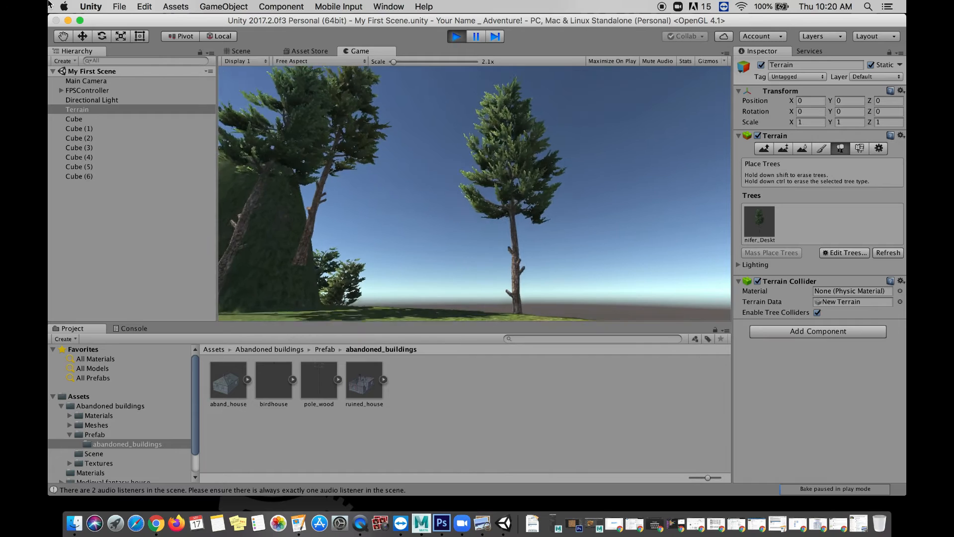
key("w")
key("w")
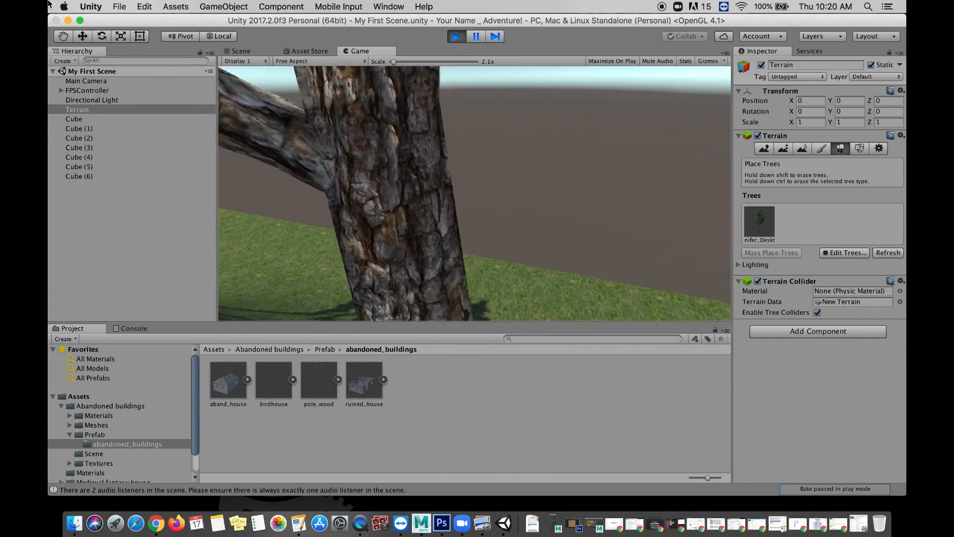
key("s")
key("w")
key("s")
key("s")
key("a")
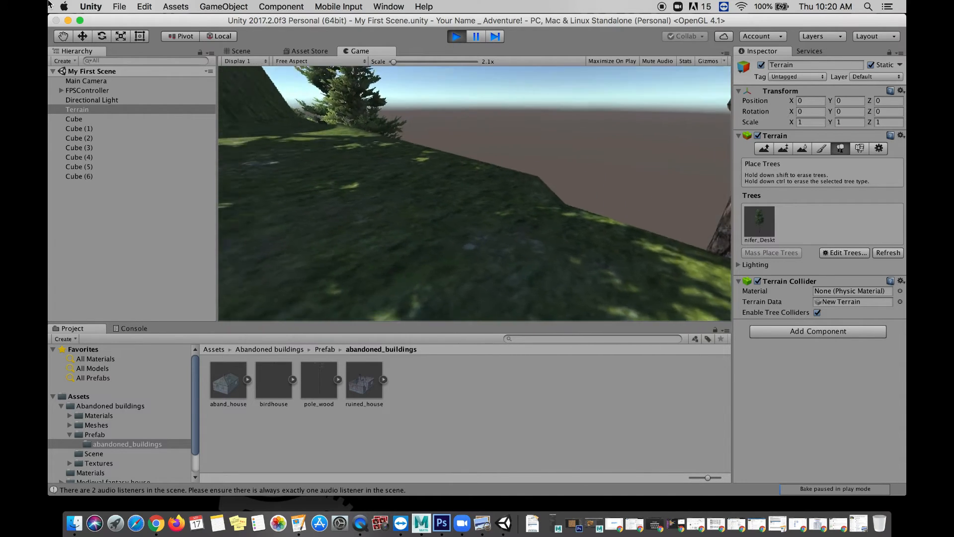
key("s")
key("w")
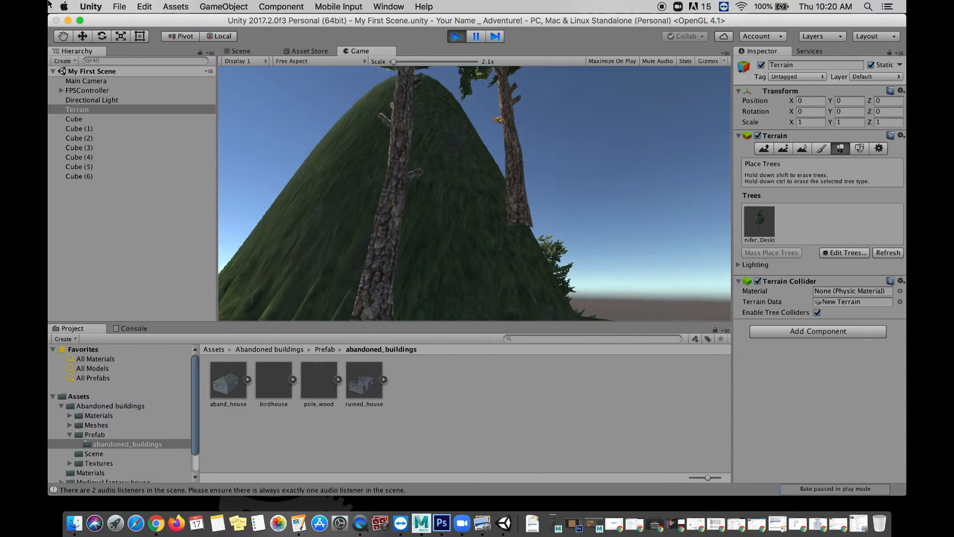
key("w")
key("w")
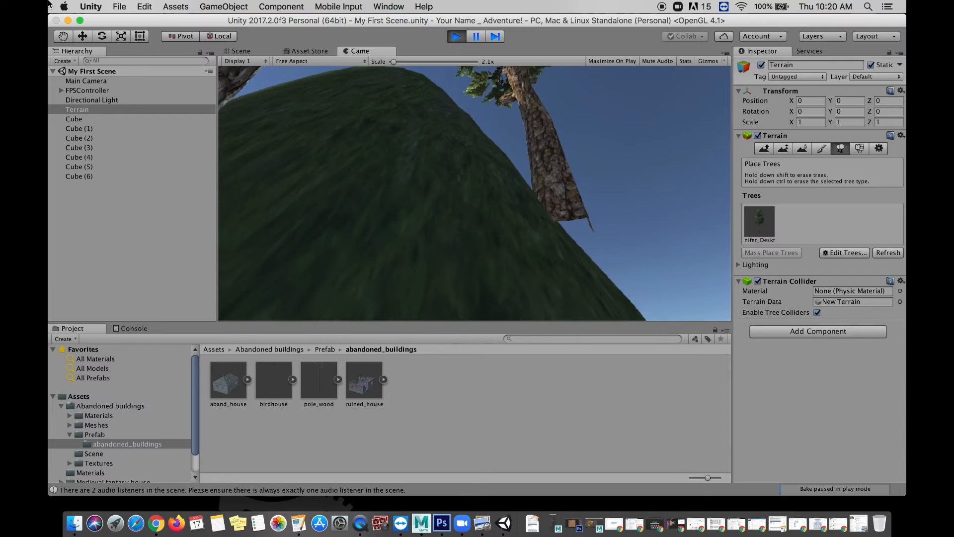
key("w")
key("w")
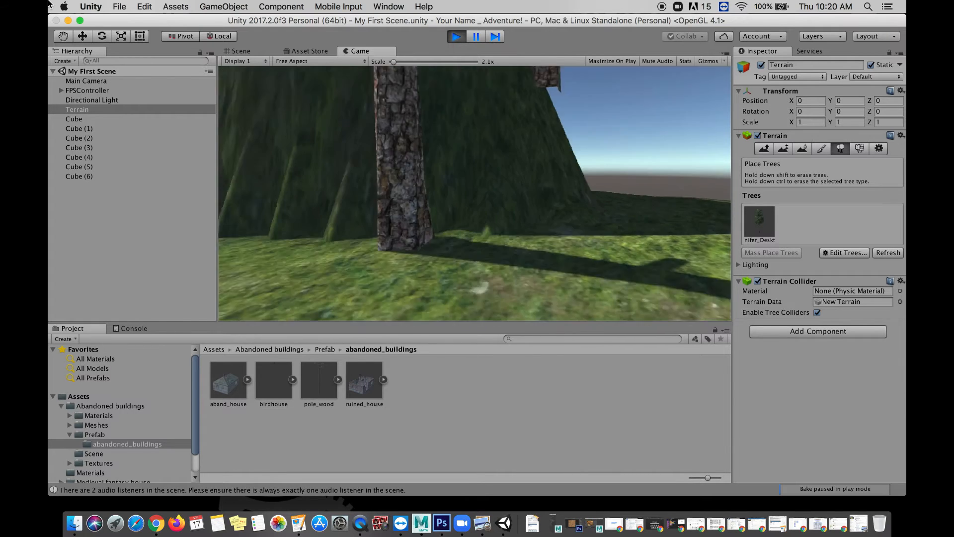
key("w")
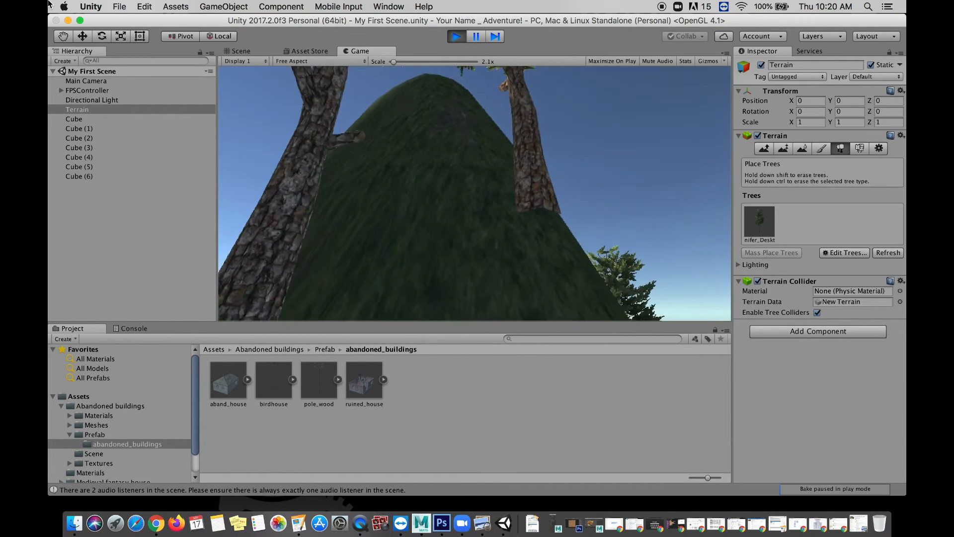
key("w")
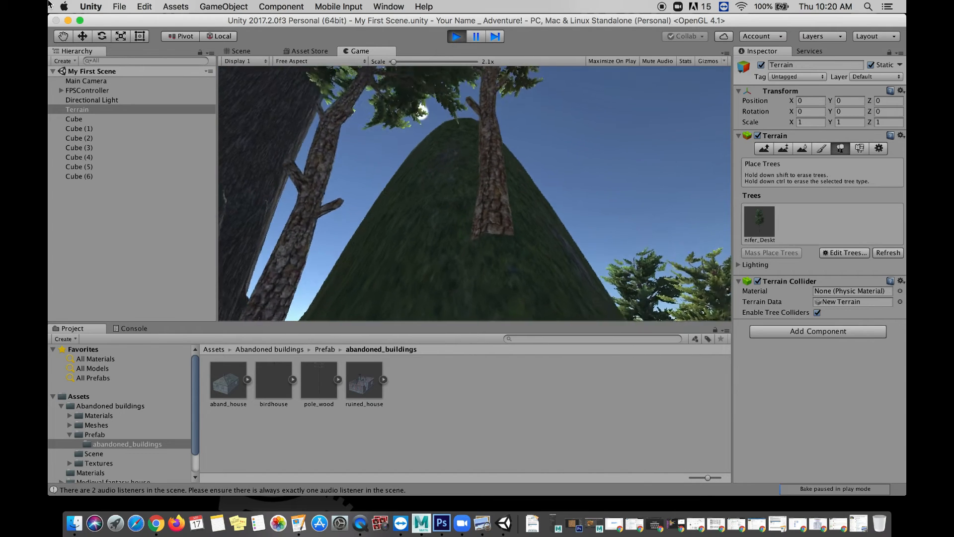
key("s")
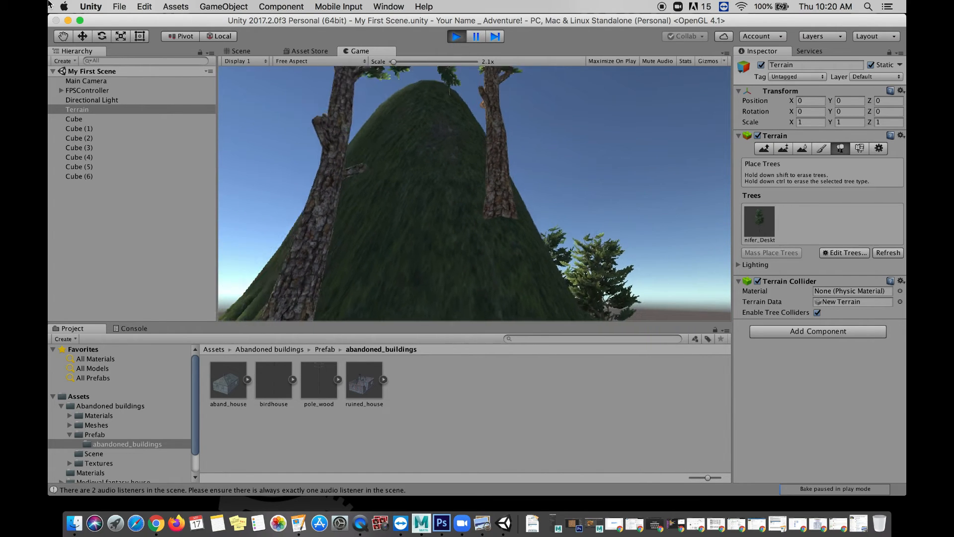
key("w")
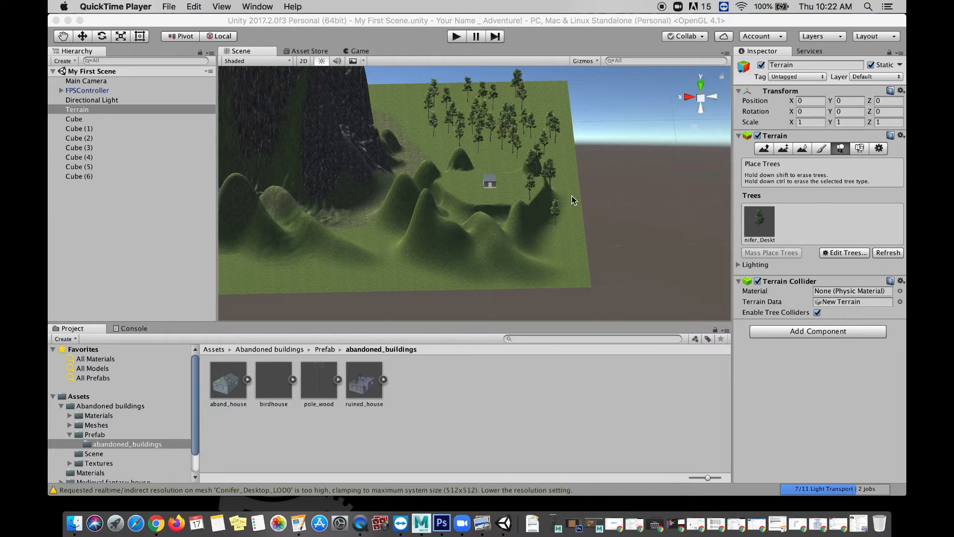
Switch the terrain to detail painting and start adding a new grass texture.
scroll(525, 156, "up", 3)
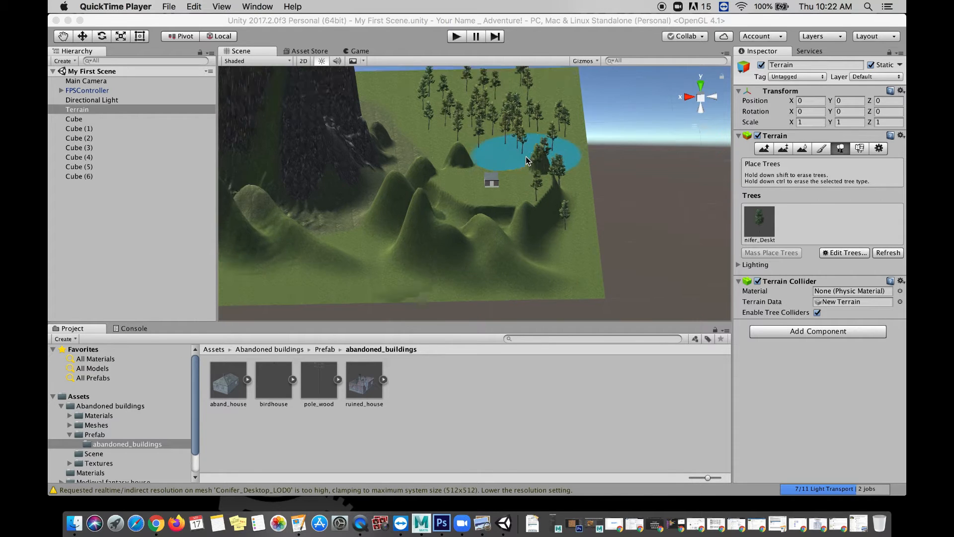
scroll(525, 156, "up", 5)
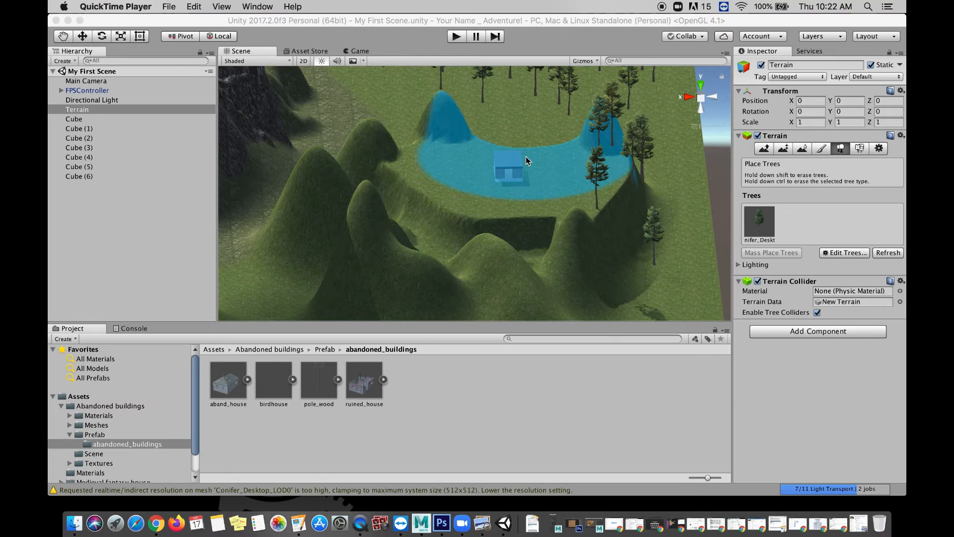
left_click(860, 149)
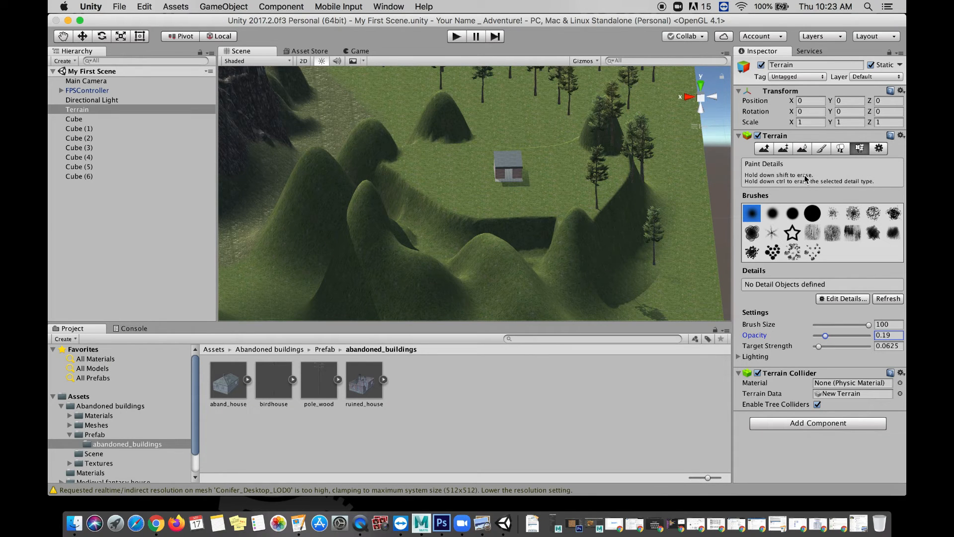
left_click(851, 299)
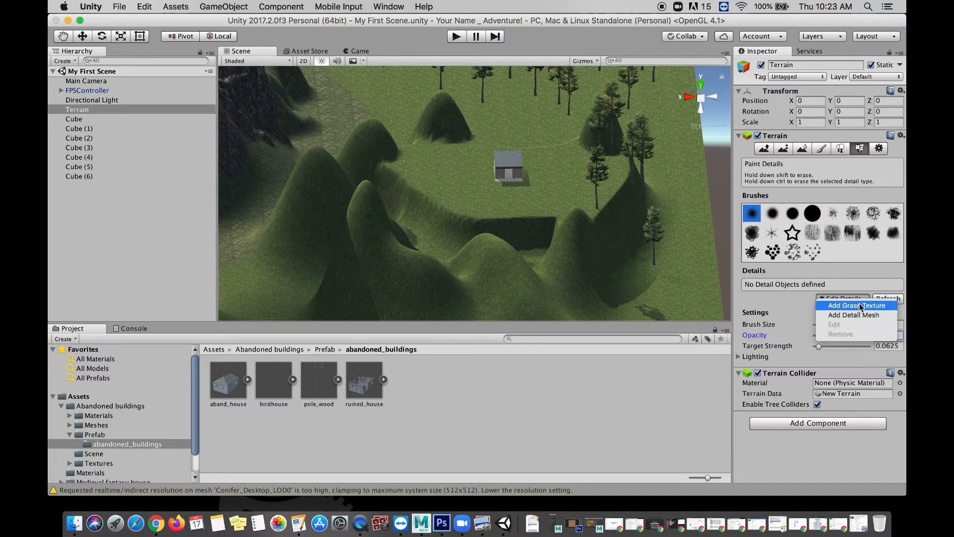
left_click(865, 306)
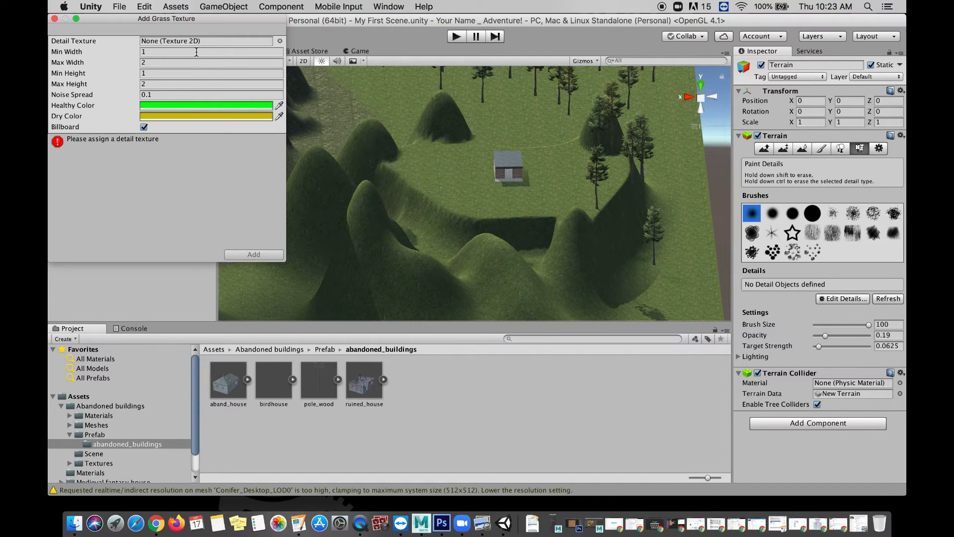
Choose GrassFrond01AlbedoAlpha as the detail texture and add it to the terrain's paintable details.
left_click(279, 41)
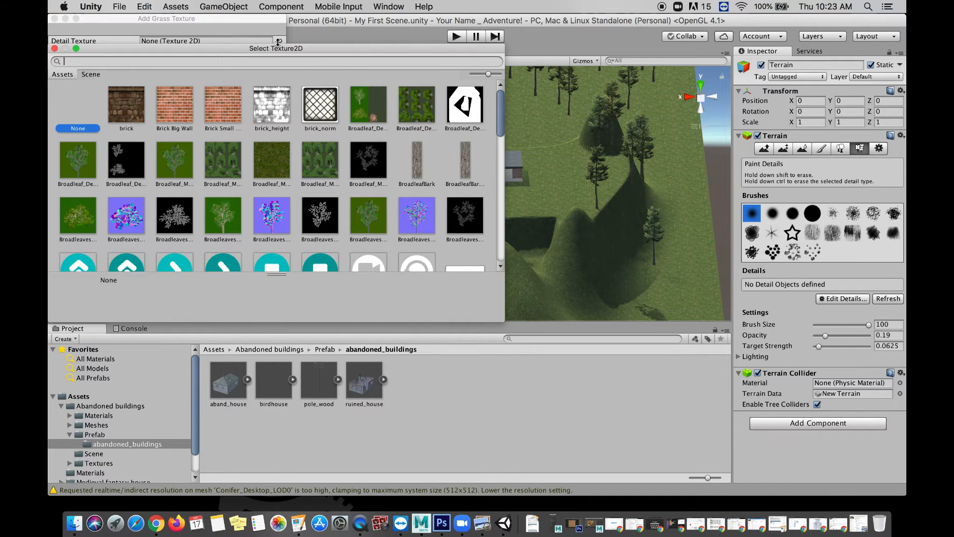
left_click_drag(237, 49, 238, 59)
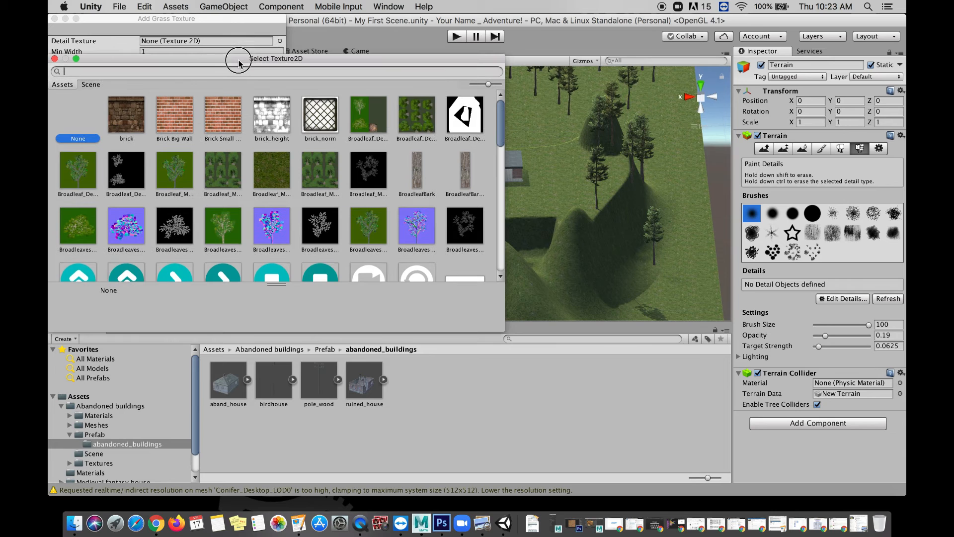
left_click_drag(501, 333, 614, 467)
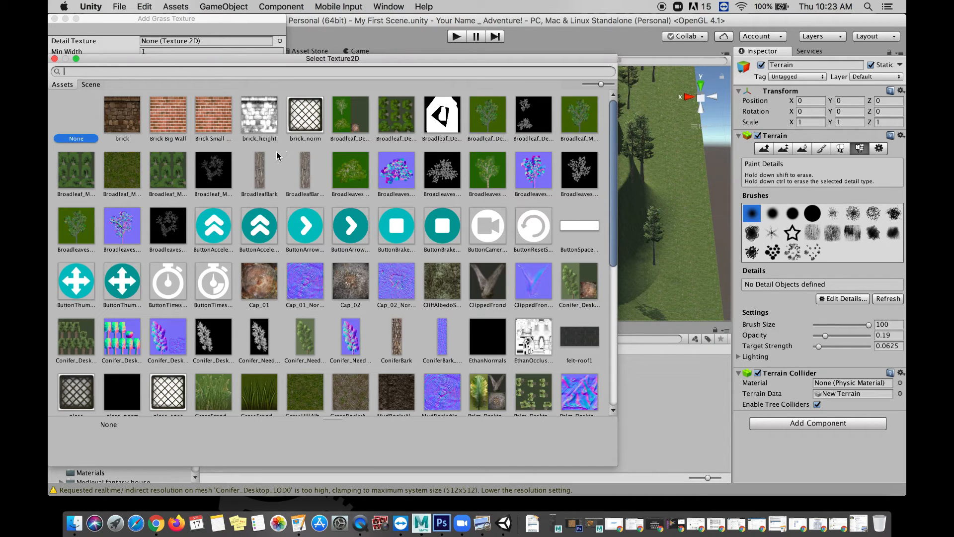
scroll(276, 151, "down", 10)
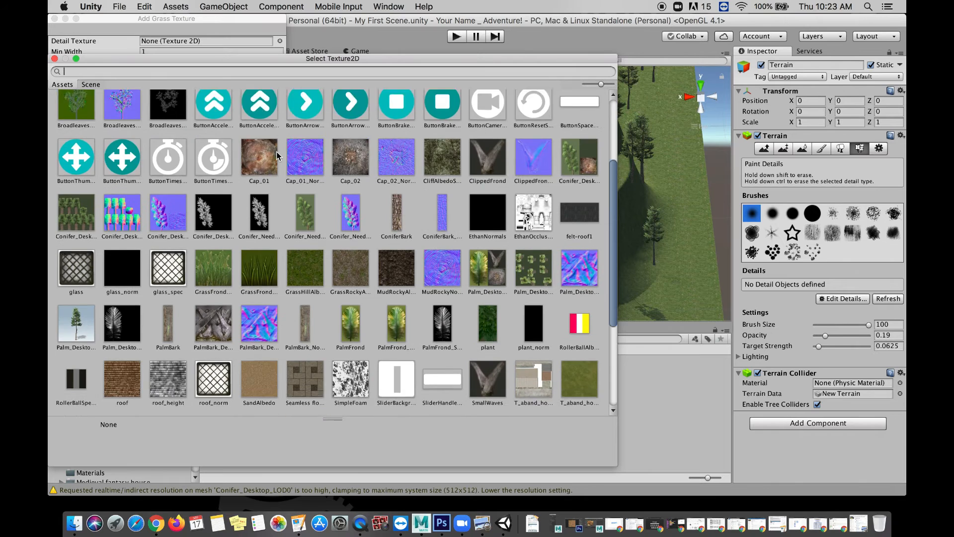
scroll(276, 152, "down", 3)
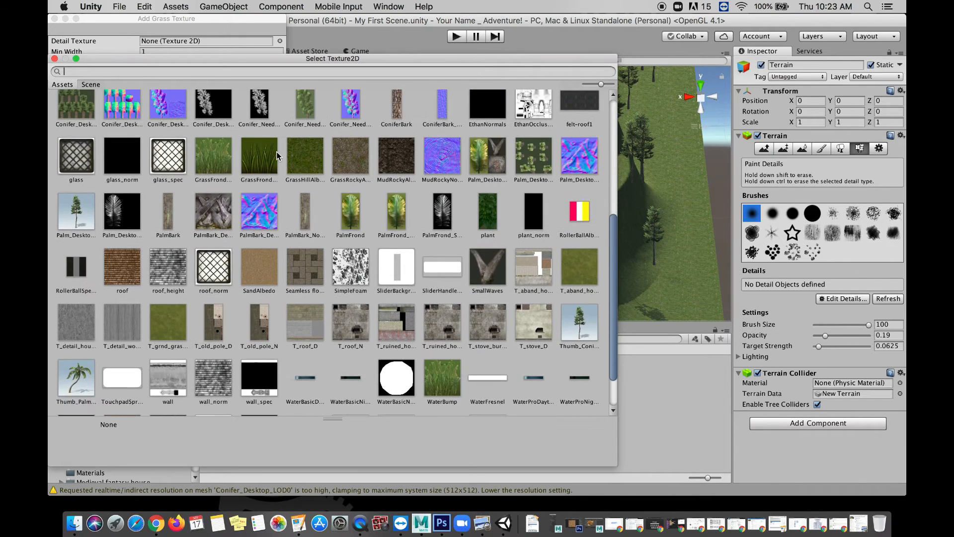
left_click(221, 135)
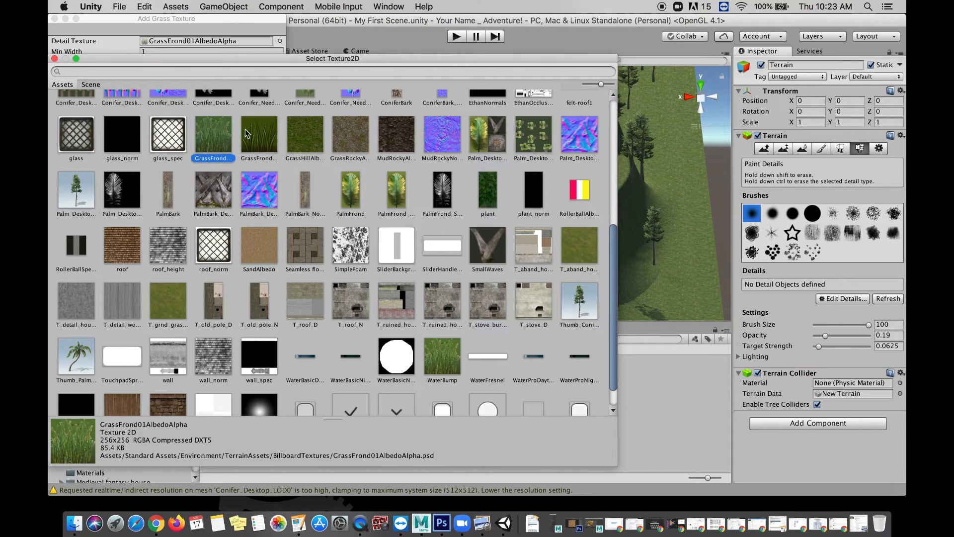
left_click(258, 138)
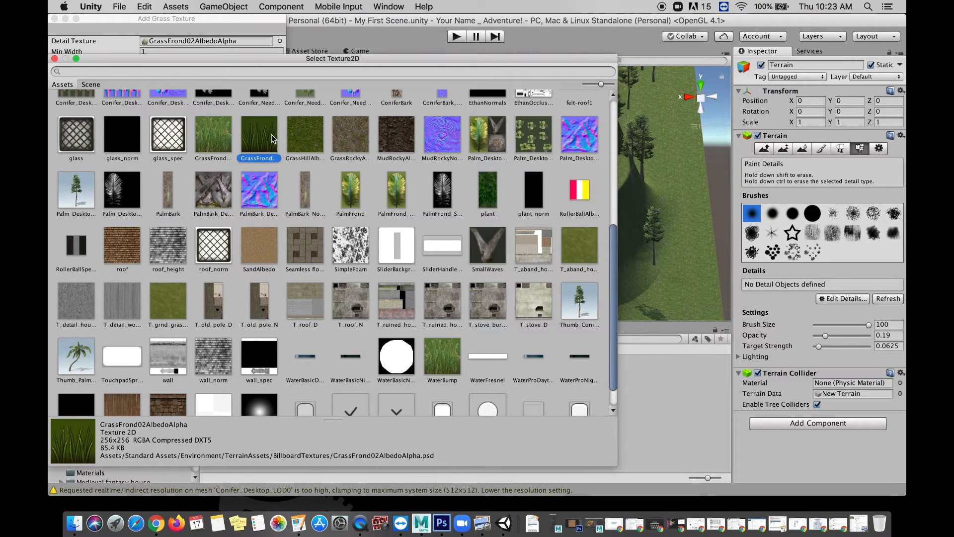
left_click(350, 187)
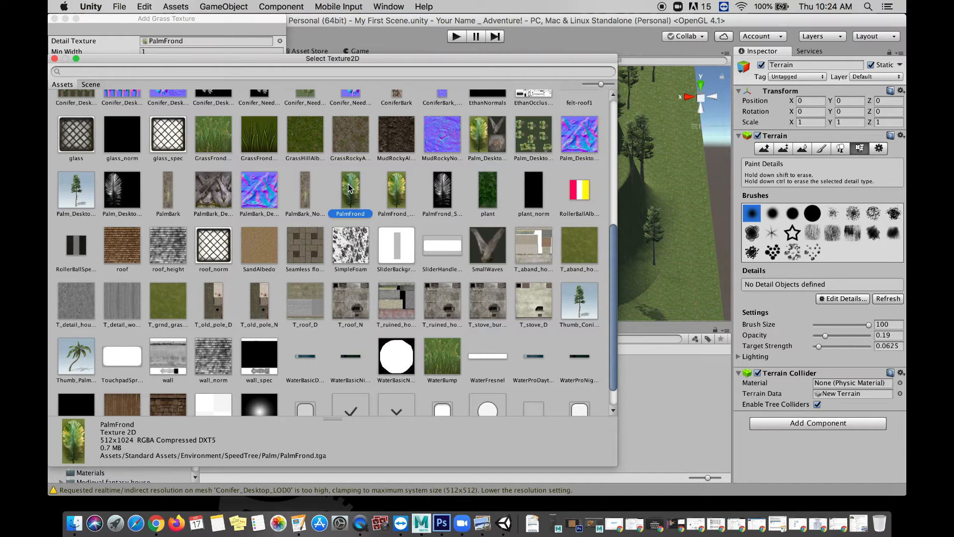
double_click(207, 139)
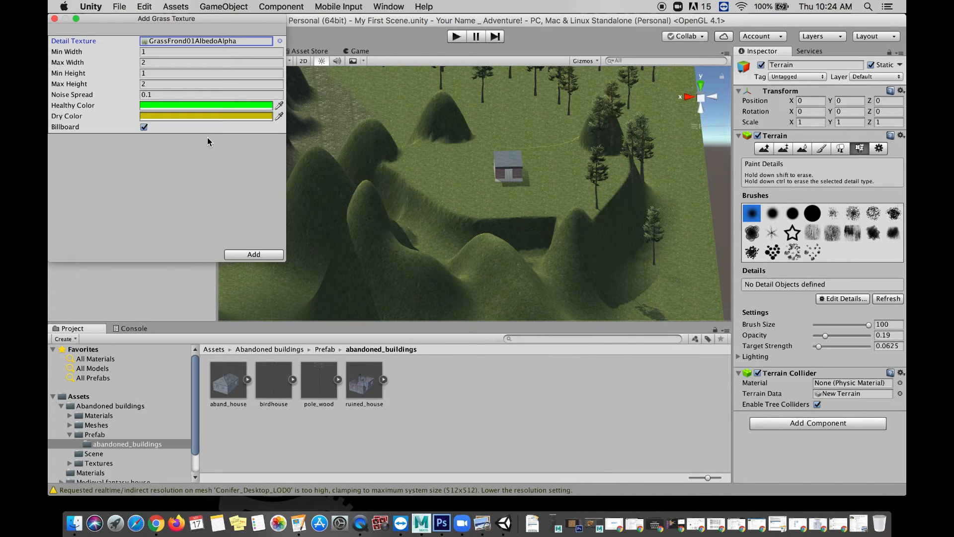
left_click(258, 253)
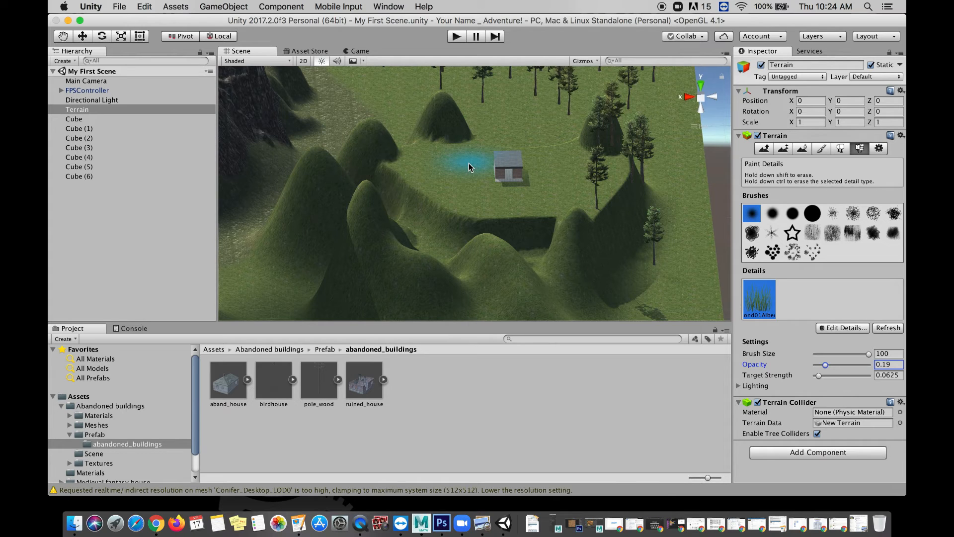
Paint a dense patch of grass on the flat ground around the front of the house.
mouse_move(467, 155)
left_mouse_down()
mouse_move(593, 172)
mouse_move(521, 201)
mouse_move(417, 175)
mouse_move(437, 175)
mouse_move(485, 205)
mouse_move(530, 169)
mouse_move(549, 192)
mouse_move(580, 154)
mouse_move(566, 192)
mouse_move(607, 177)
mouse_move(552, 177)
mouse_move(517, 209)
left_mouse_up()
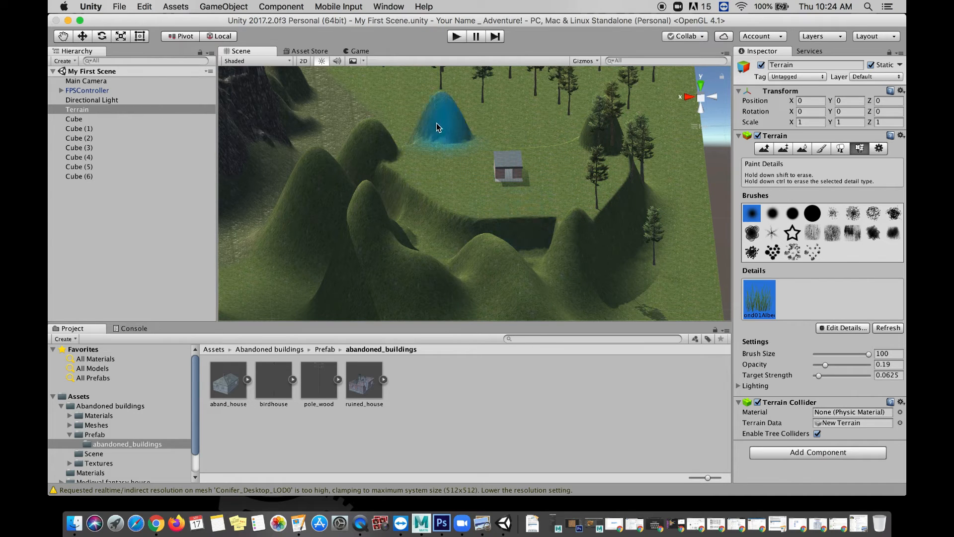
scroll(572, 116, "up", 10)
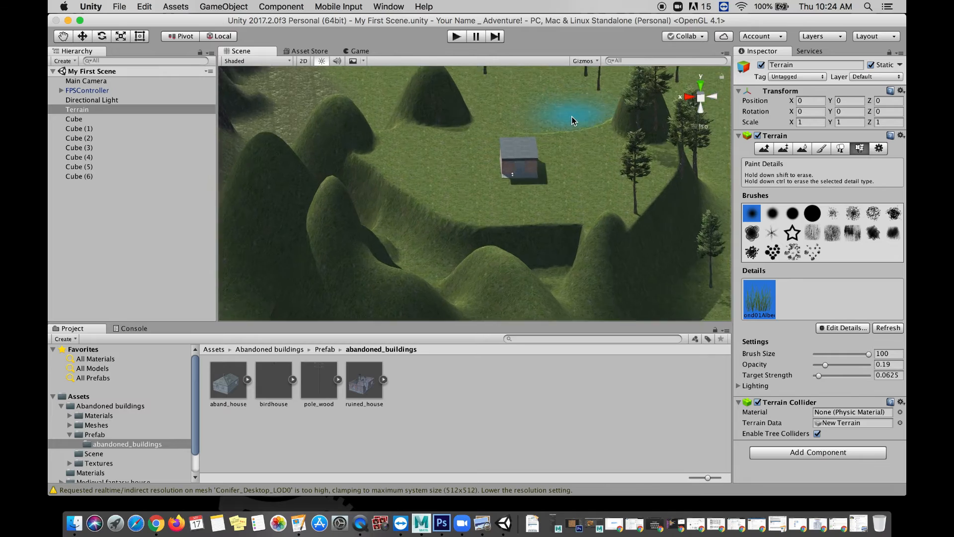
scroll(571, 116, "up", 10)
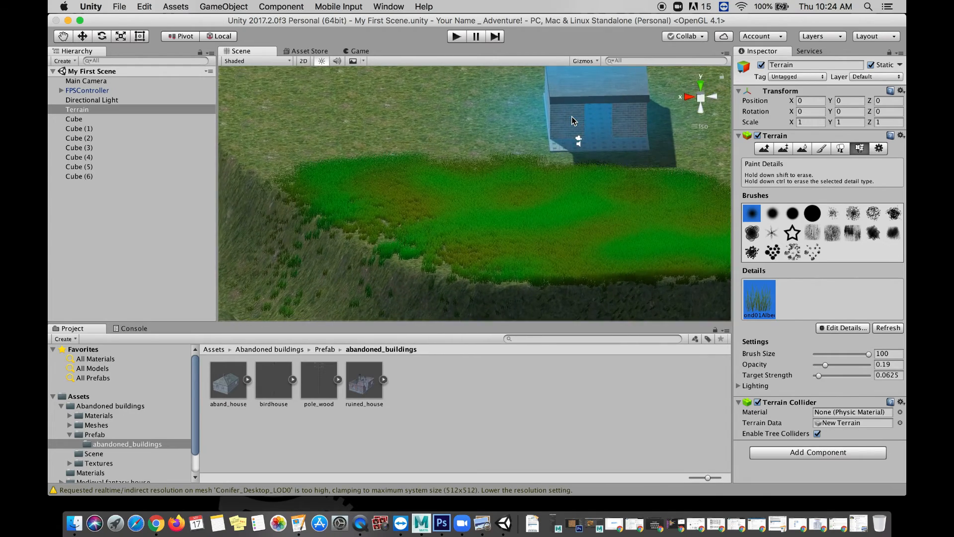
scroll(571, 116, "up", 8)
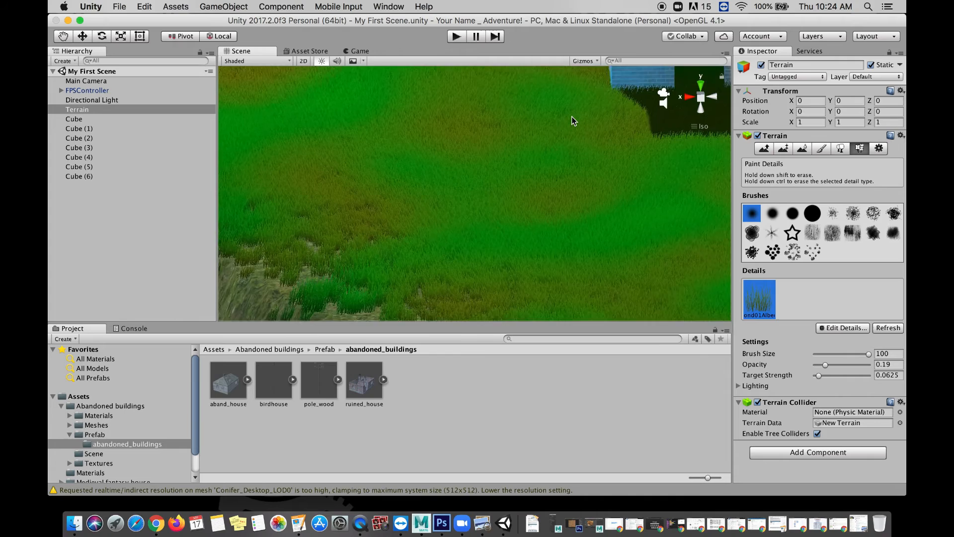
Examine the painted grass from far away and up close around the house to compare its visibility and density.
left_click_drag(571, 117, 519, 101, "alt")
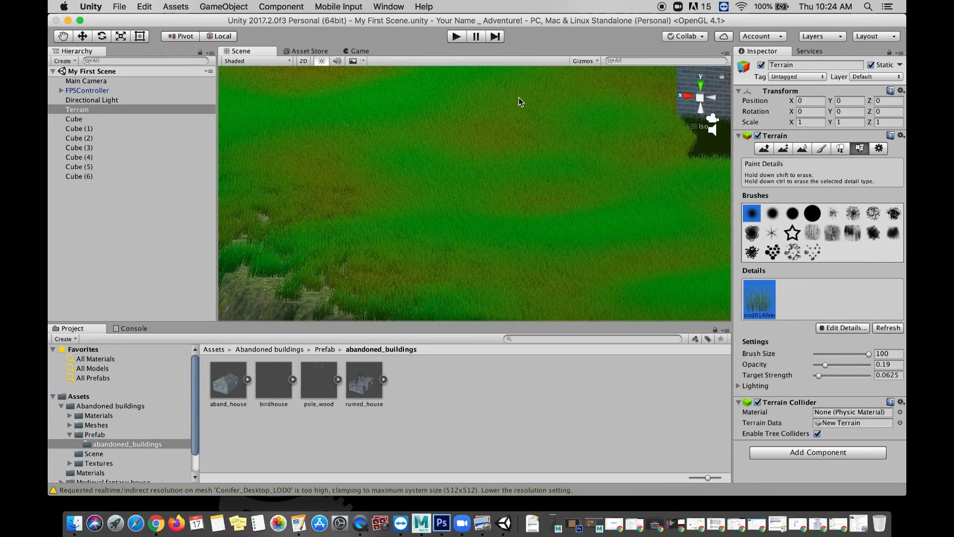
scroll(518, 98, "down", 10)
scroll(518, 97, "down", 8)
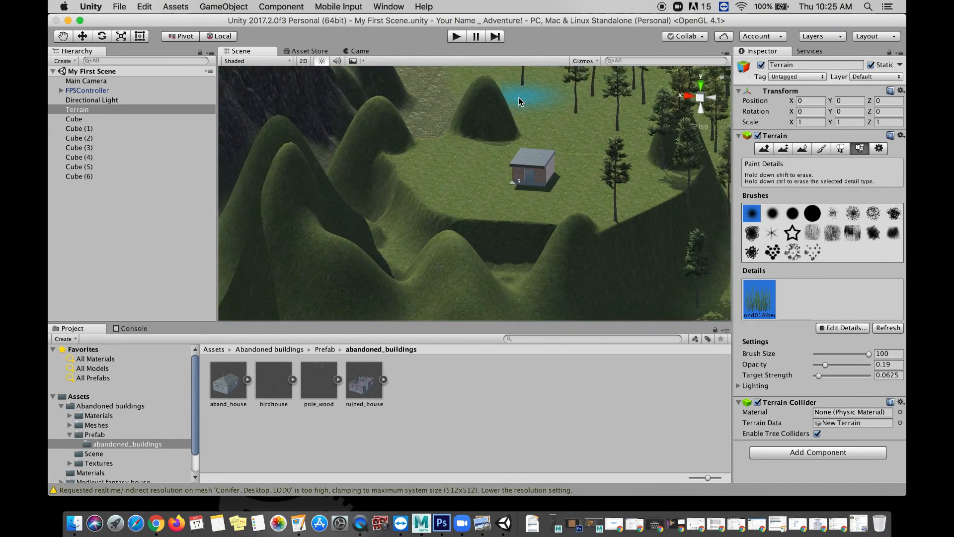
scroll(518, 97, "down", 4)
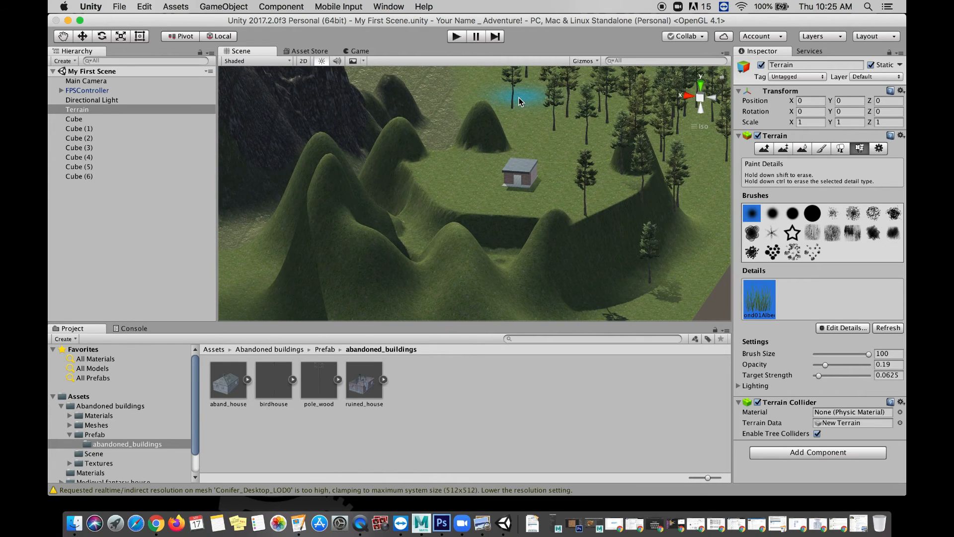
scroll(518, 98, "up", 10)
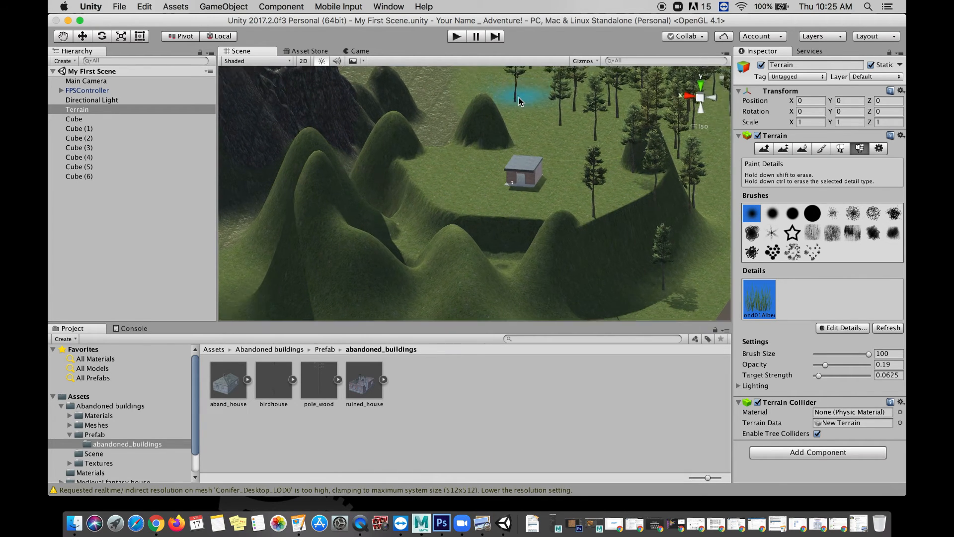
scroll(519, 97, "up", 8)
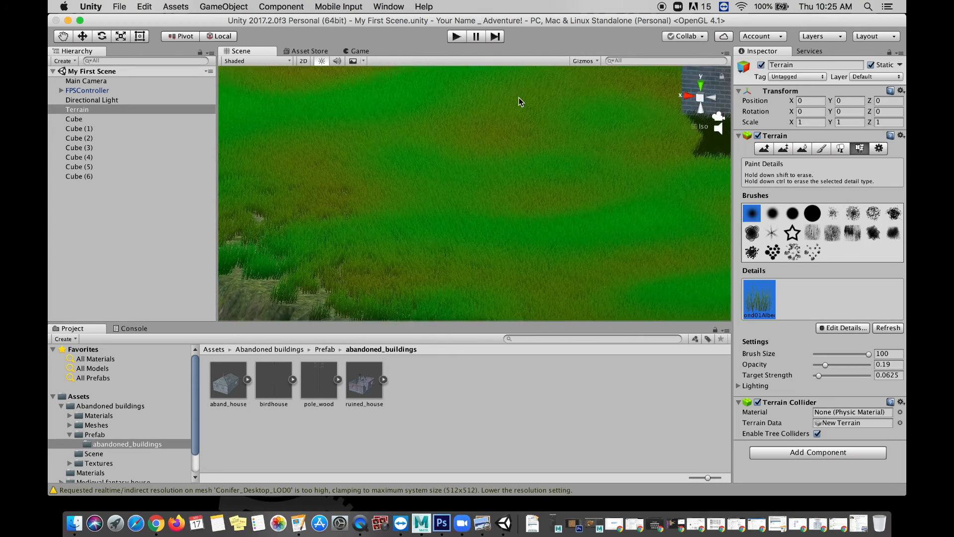
scroll(519, 97, "up", 3)
left_click(63, 37)
mouse_move(472, 158)
left_mouse_down()
mouse_move(273, 238)
mouse_move(179, 304)
mouse_move(200, 295)
left_mouse_up()
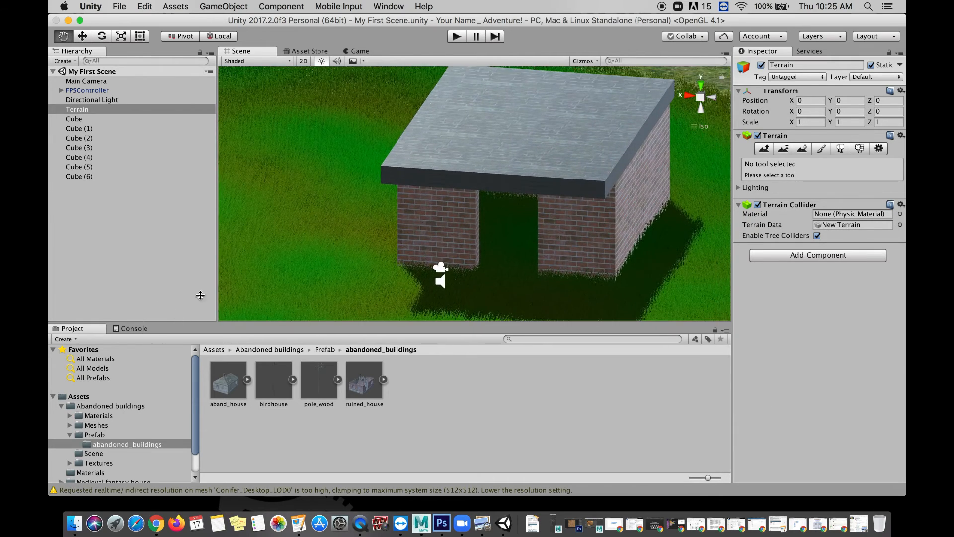
left_click_drag(349, 223, 278, 197)
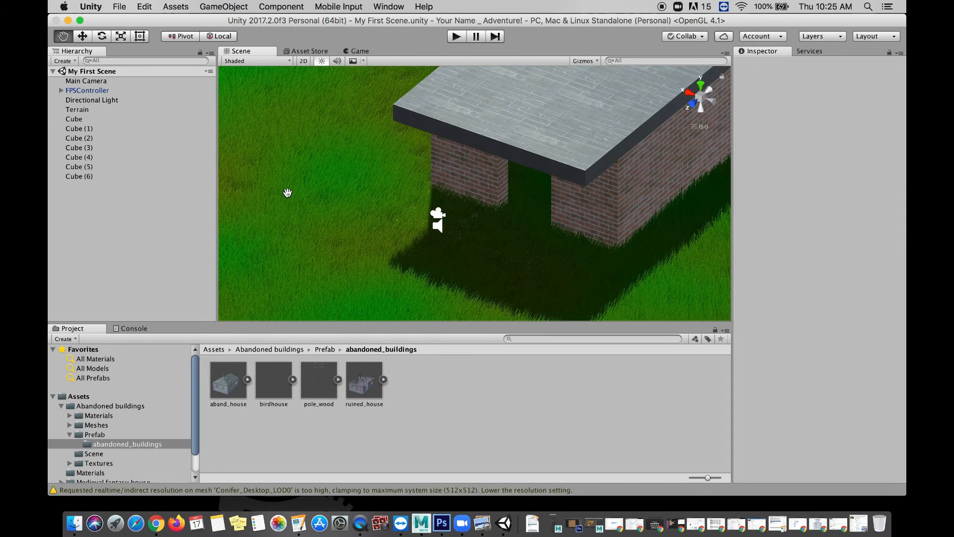
left_click_drag(288, 193, 315, 188, "alt")
scroll(316, 188, "down", 5)
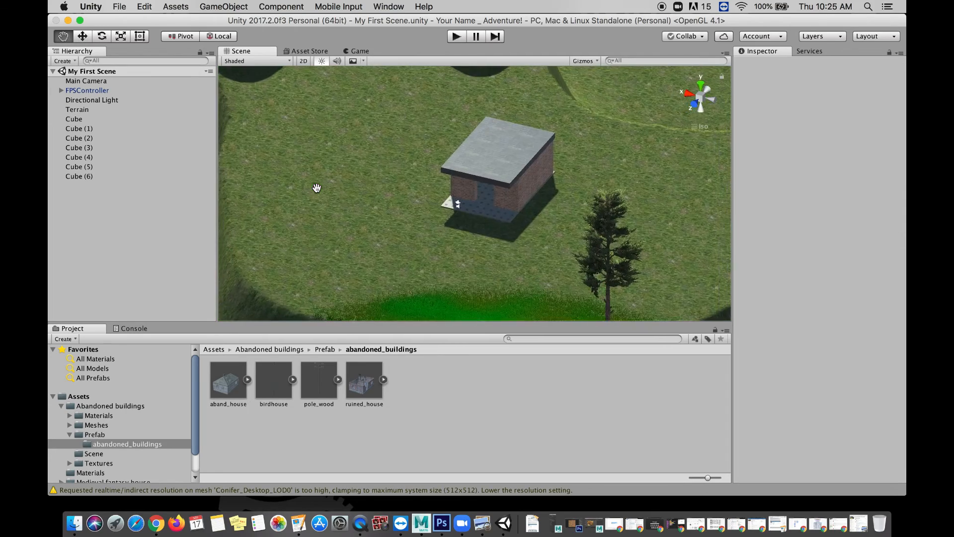
scroll(316, 188, "down", 2)
Select the terrain in detail painting mode and erase the dense grass around the house.
left_click(99, 110)
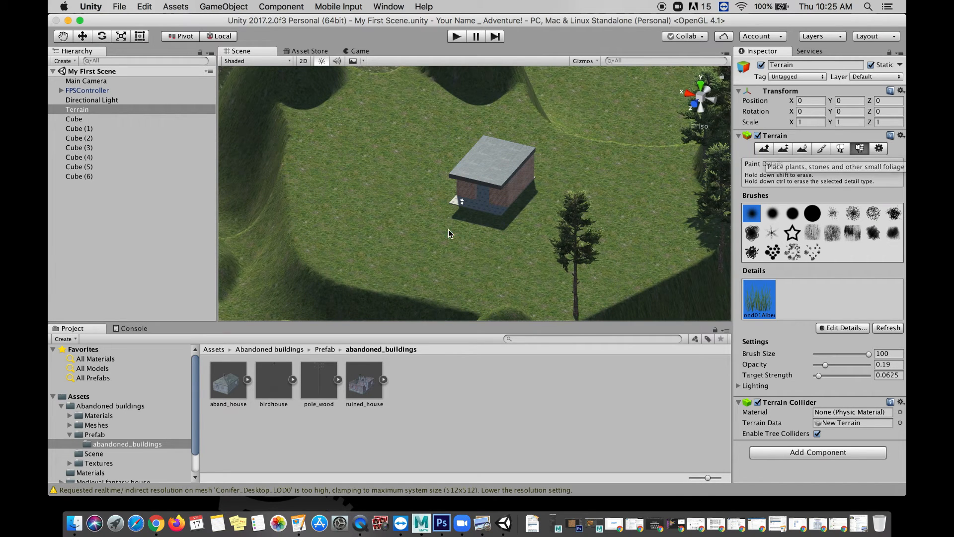
scroll(442, 205, "up", 5)
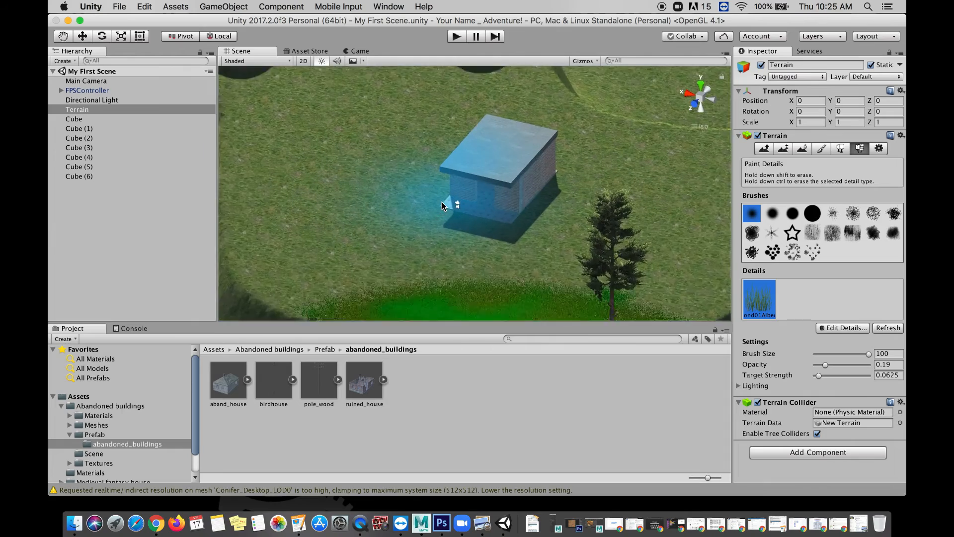
scroll(442, 205, "up", 1)
mouse_move(384, 232)
left_mouse_down("shift")
mouse_move(372, 247)
mouse_move(383, 270)
mouse_move(375, 227)
mouse_move(390, 219)
mouse_move(541, 228)
mouse_move(549, 149)
mouse_move(453, 191)
left_mouse_up("shift")
scroll(449, 220, "down", 10)
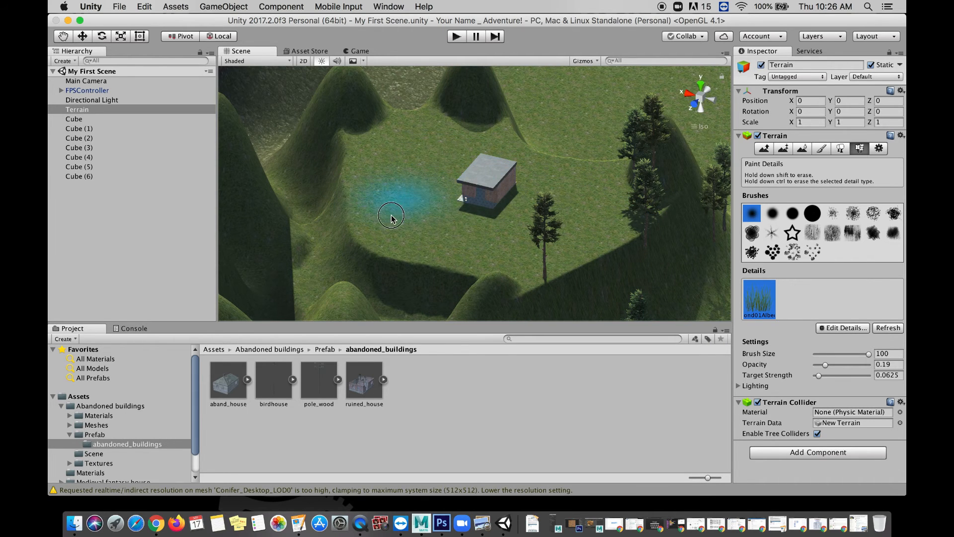
Set the detail brush opacity to 0.08 and paint sparse grass tufts on the ground beside the house entrance.
scroll(391, 217, "up", 10)
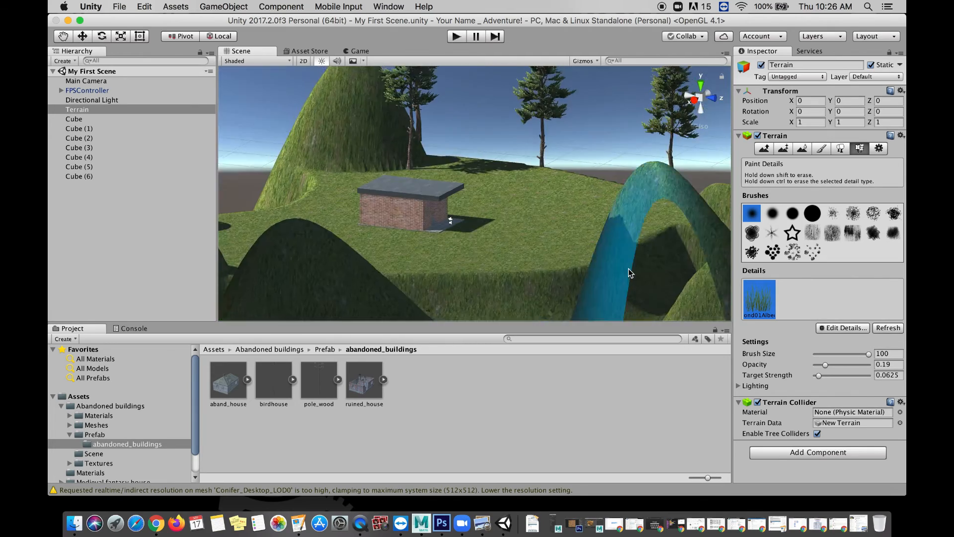
scroll(628, 268, "up", 7)
scroll(628, 268, "up", 2)
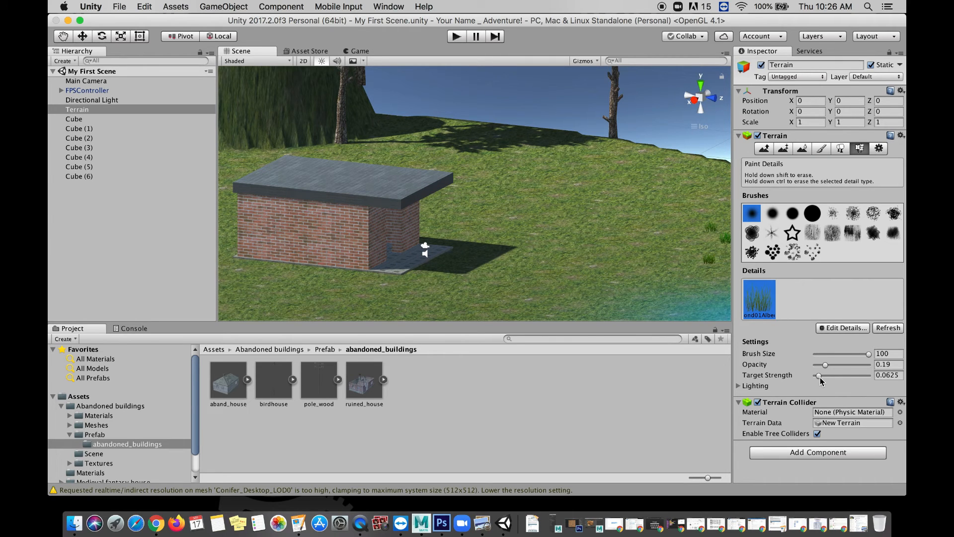
left_click_drag(827, 367, 822, 368)
left_click_drag(571, 234, 415, 234)
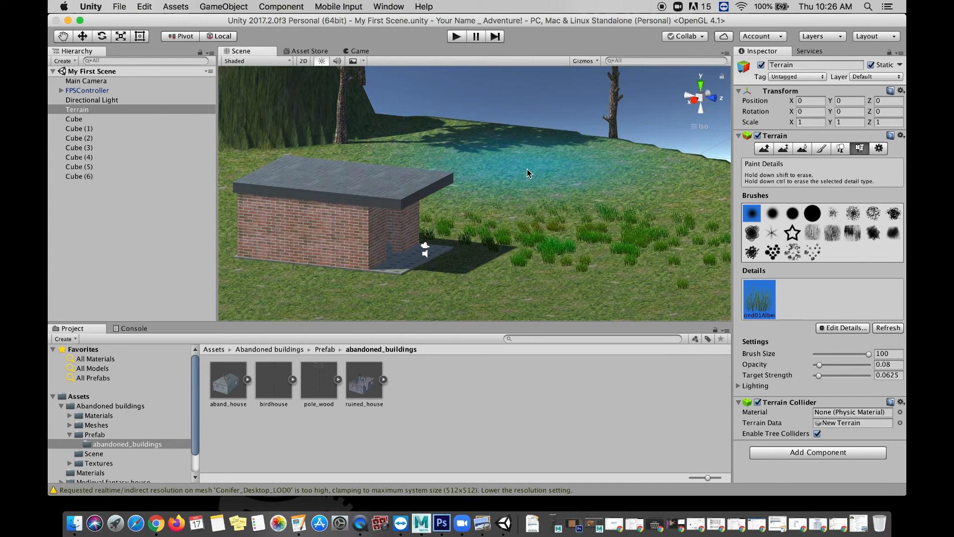
scroll(341, 257, "down", 5)
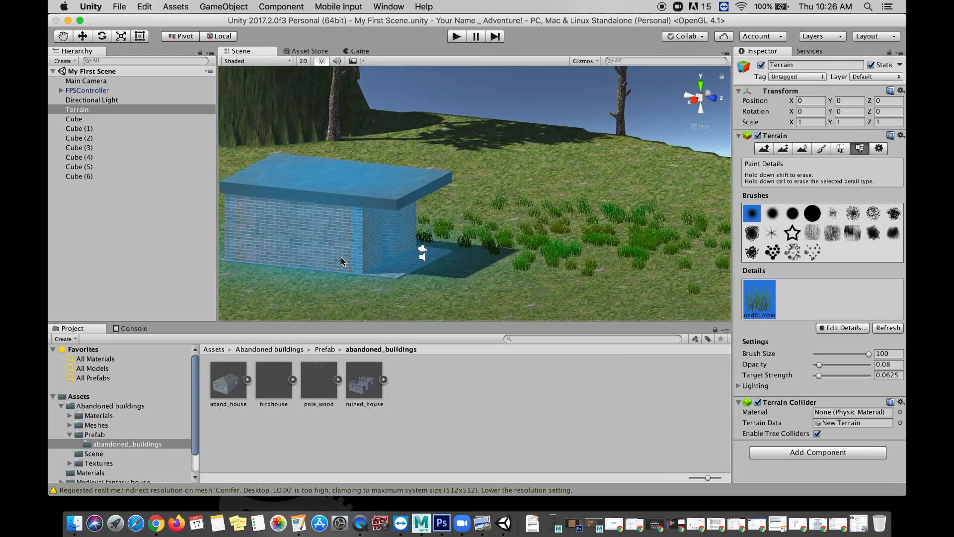
scroll(340, 257, "up", 6)
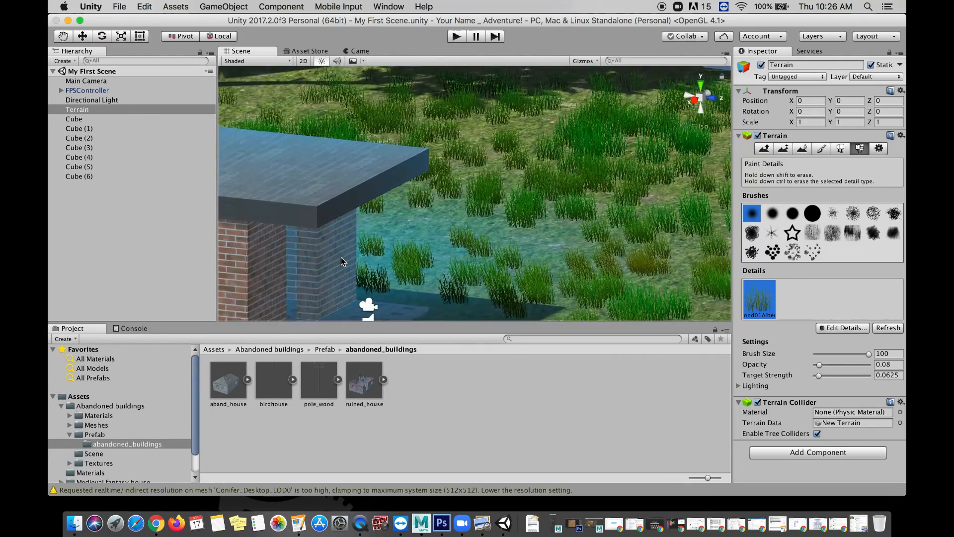
Paint more sparse grass patches on the open ground along the brick wall side of the house and beyond its entrance.
scroll(341, 257, "down", 4)
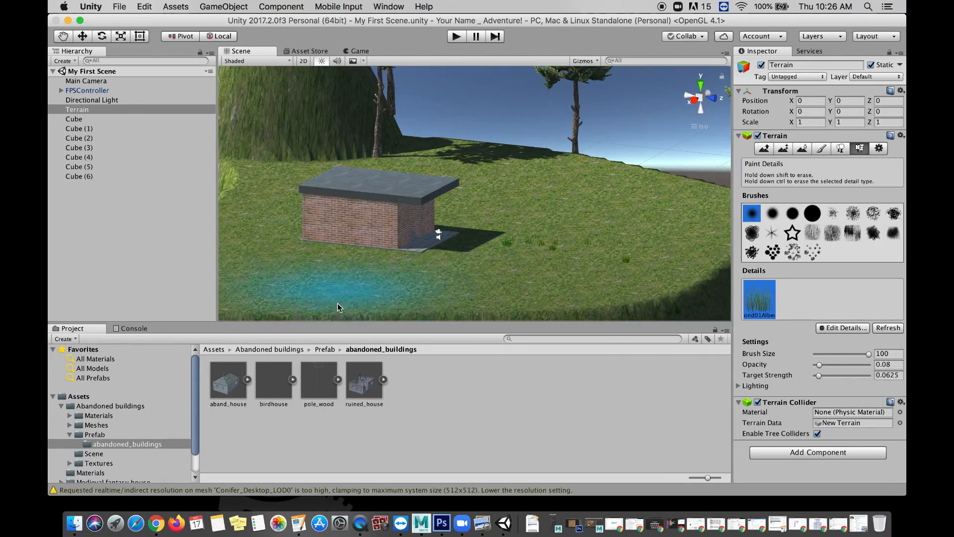
left_click(365, 290)
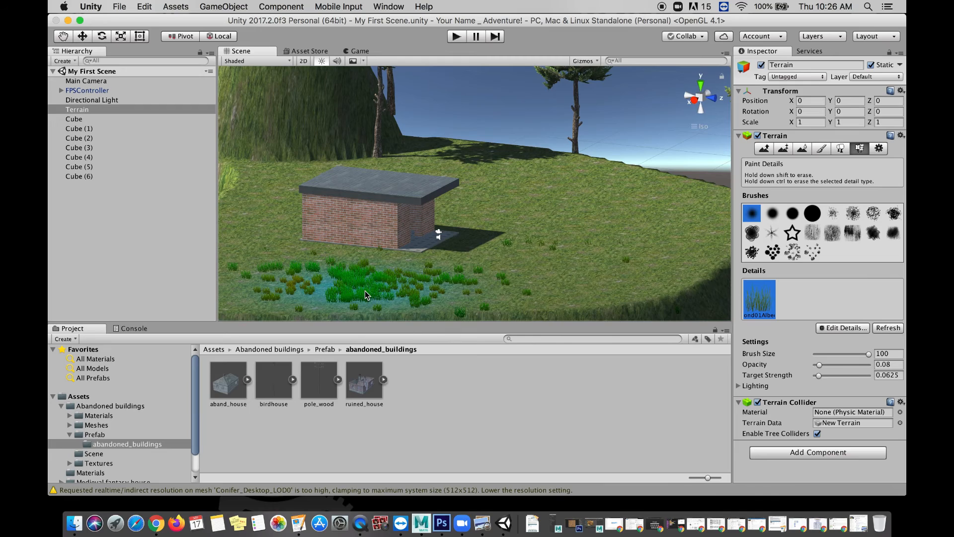
left_click(572, 274)
scroll(563, 261, "down", 3)
scroll(563, 265, "up", 8)
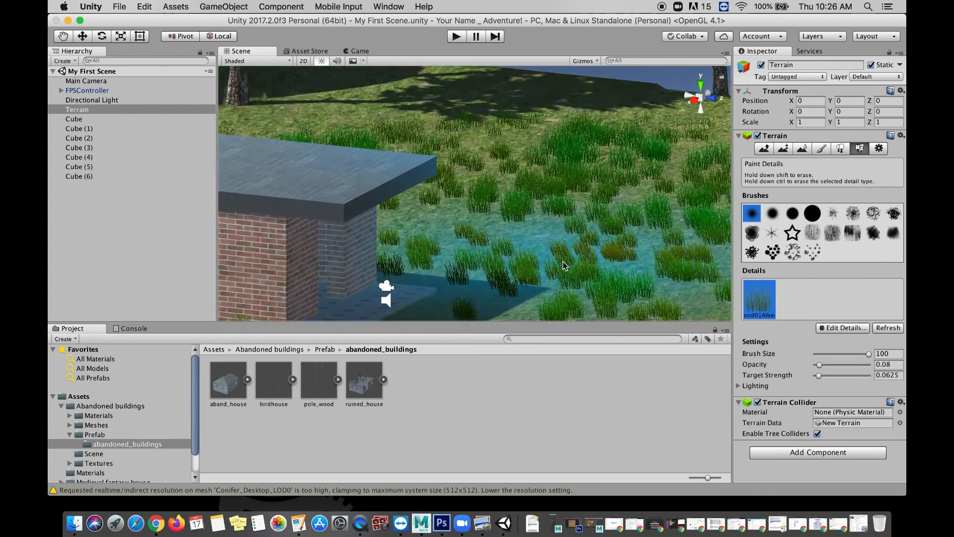
scroll(563, 265, "down", 3)
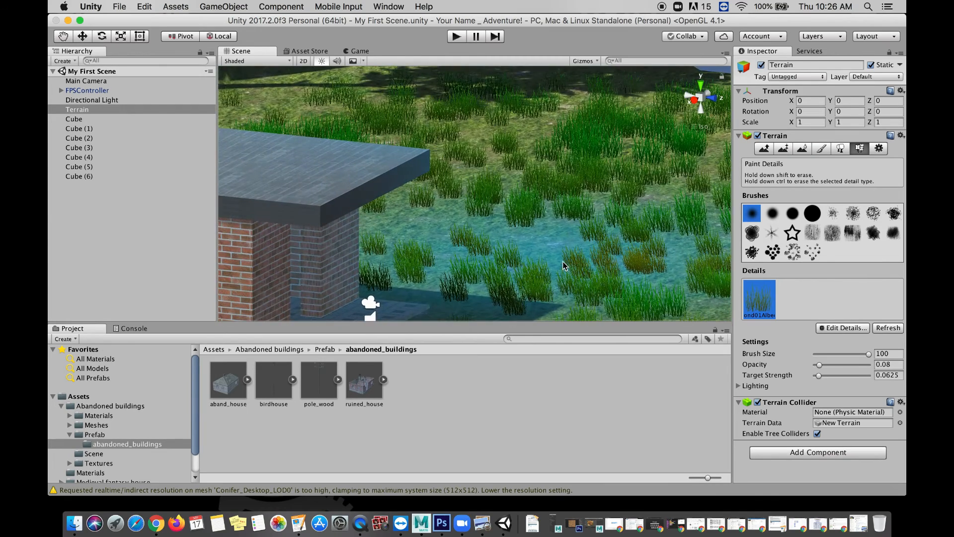
Run the scene in play mode and walk through the terrain to examine the grass and conifers around the house at player height.
left_click(455, 40)
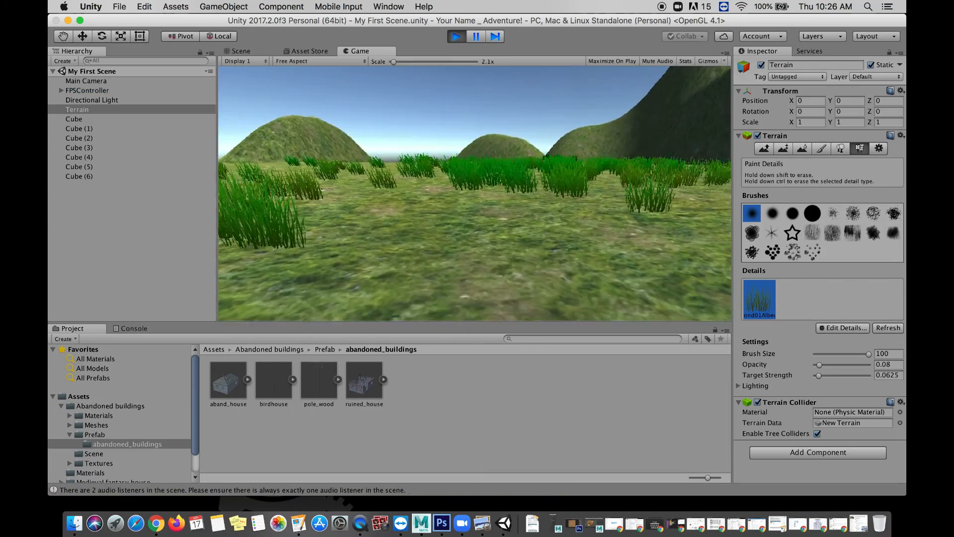
key("w")
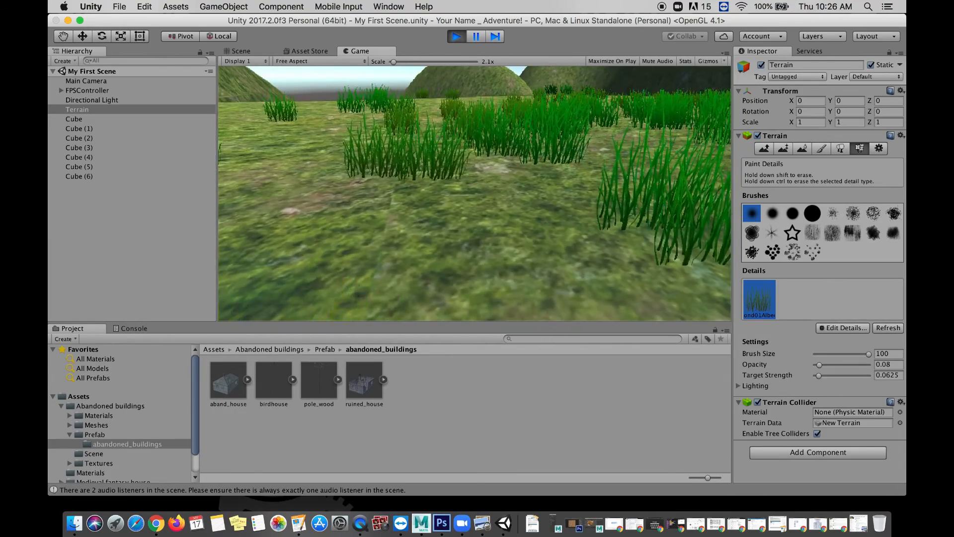
key("w")
key("w")
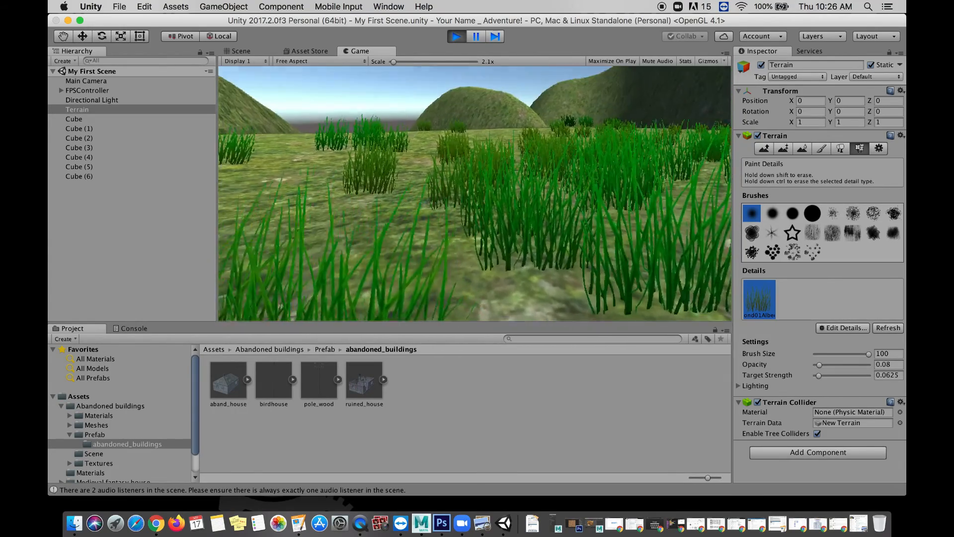
key("w")
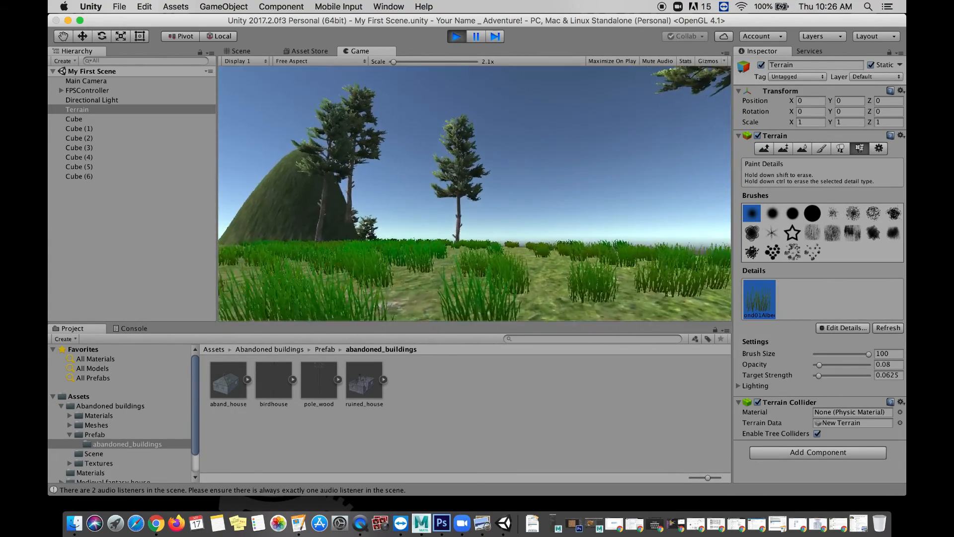
key("w")
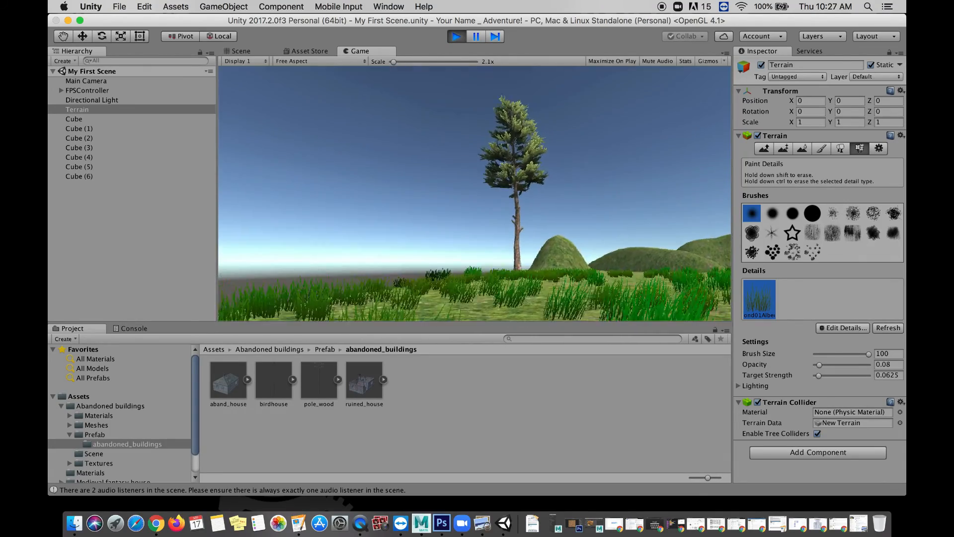
key("w")
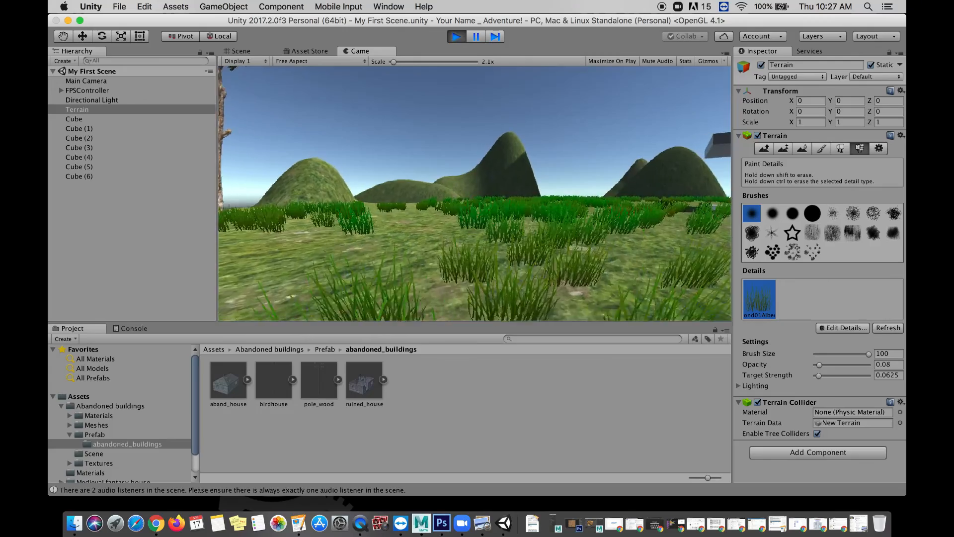
key("w")
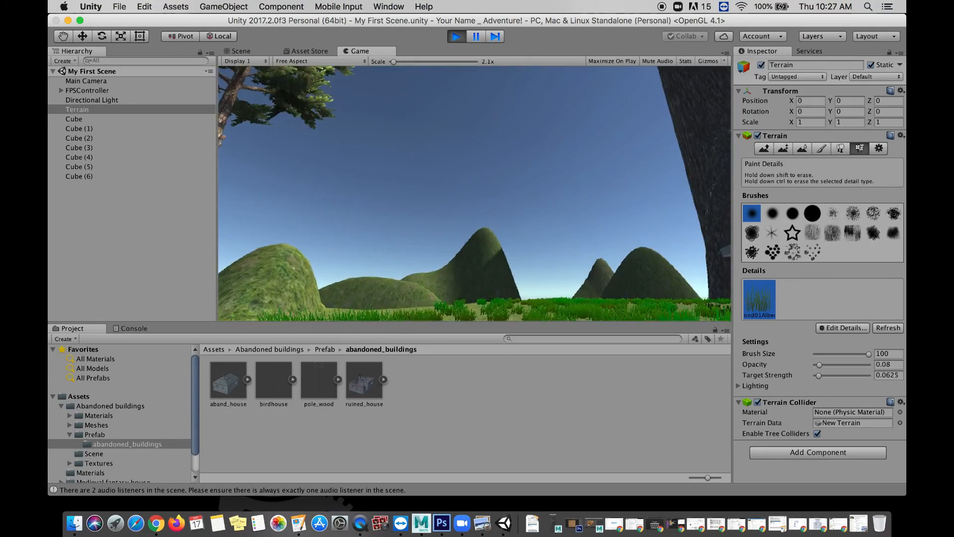
key("w")
key("w")
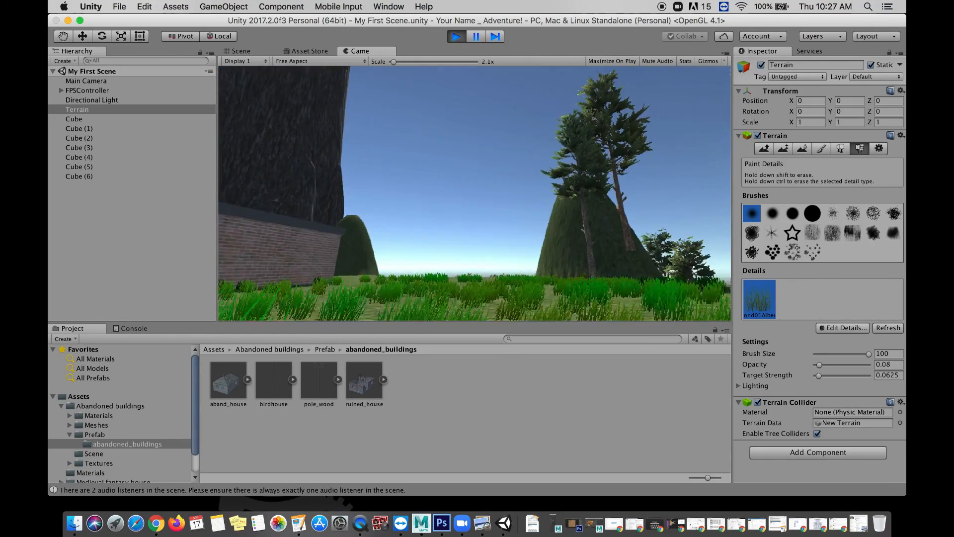
key("w")
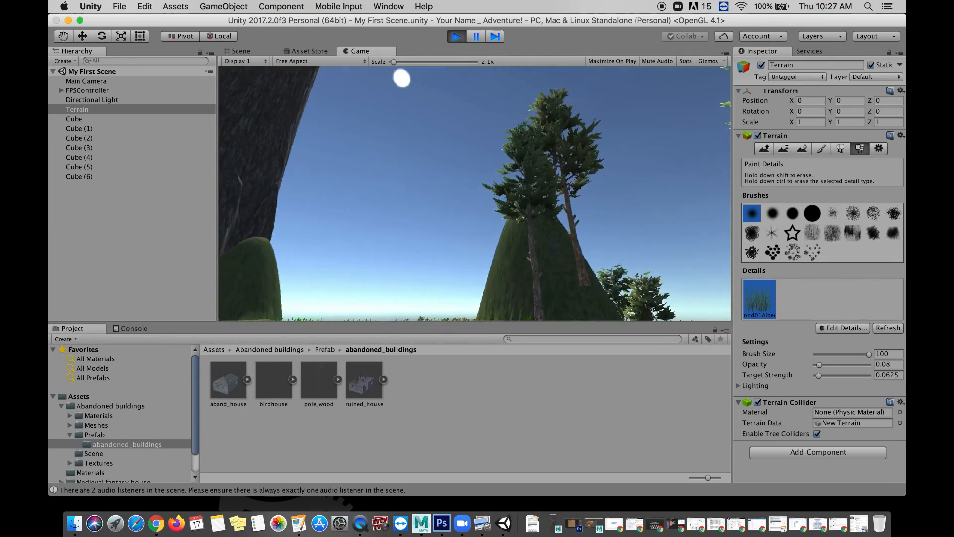
key("w")
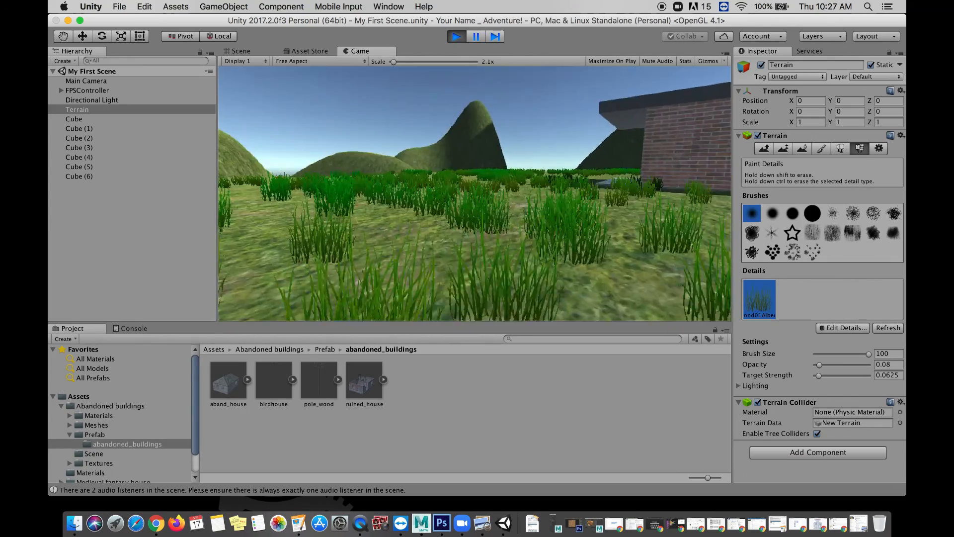